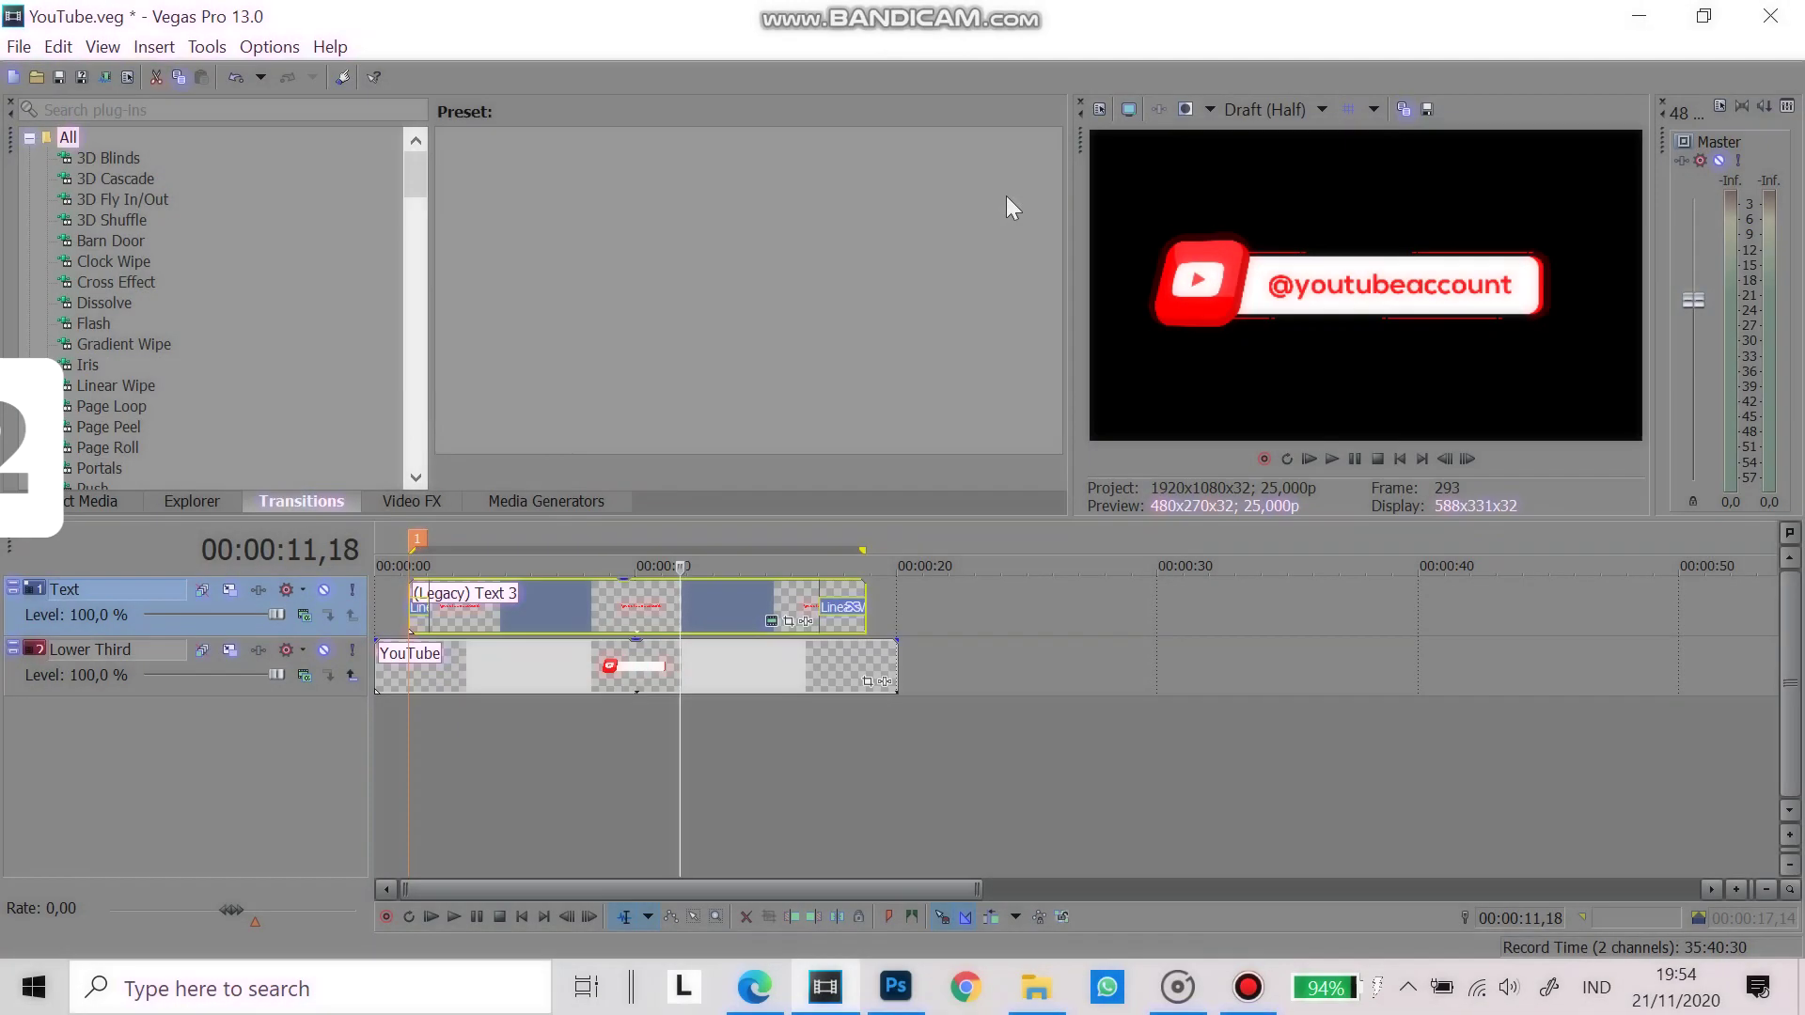
Enter 'My YouTube Channel' as the banner text and eyedrop the logo's red as its colour
{"action": "type", "text": "muTub"}
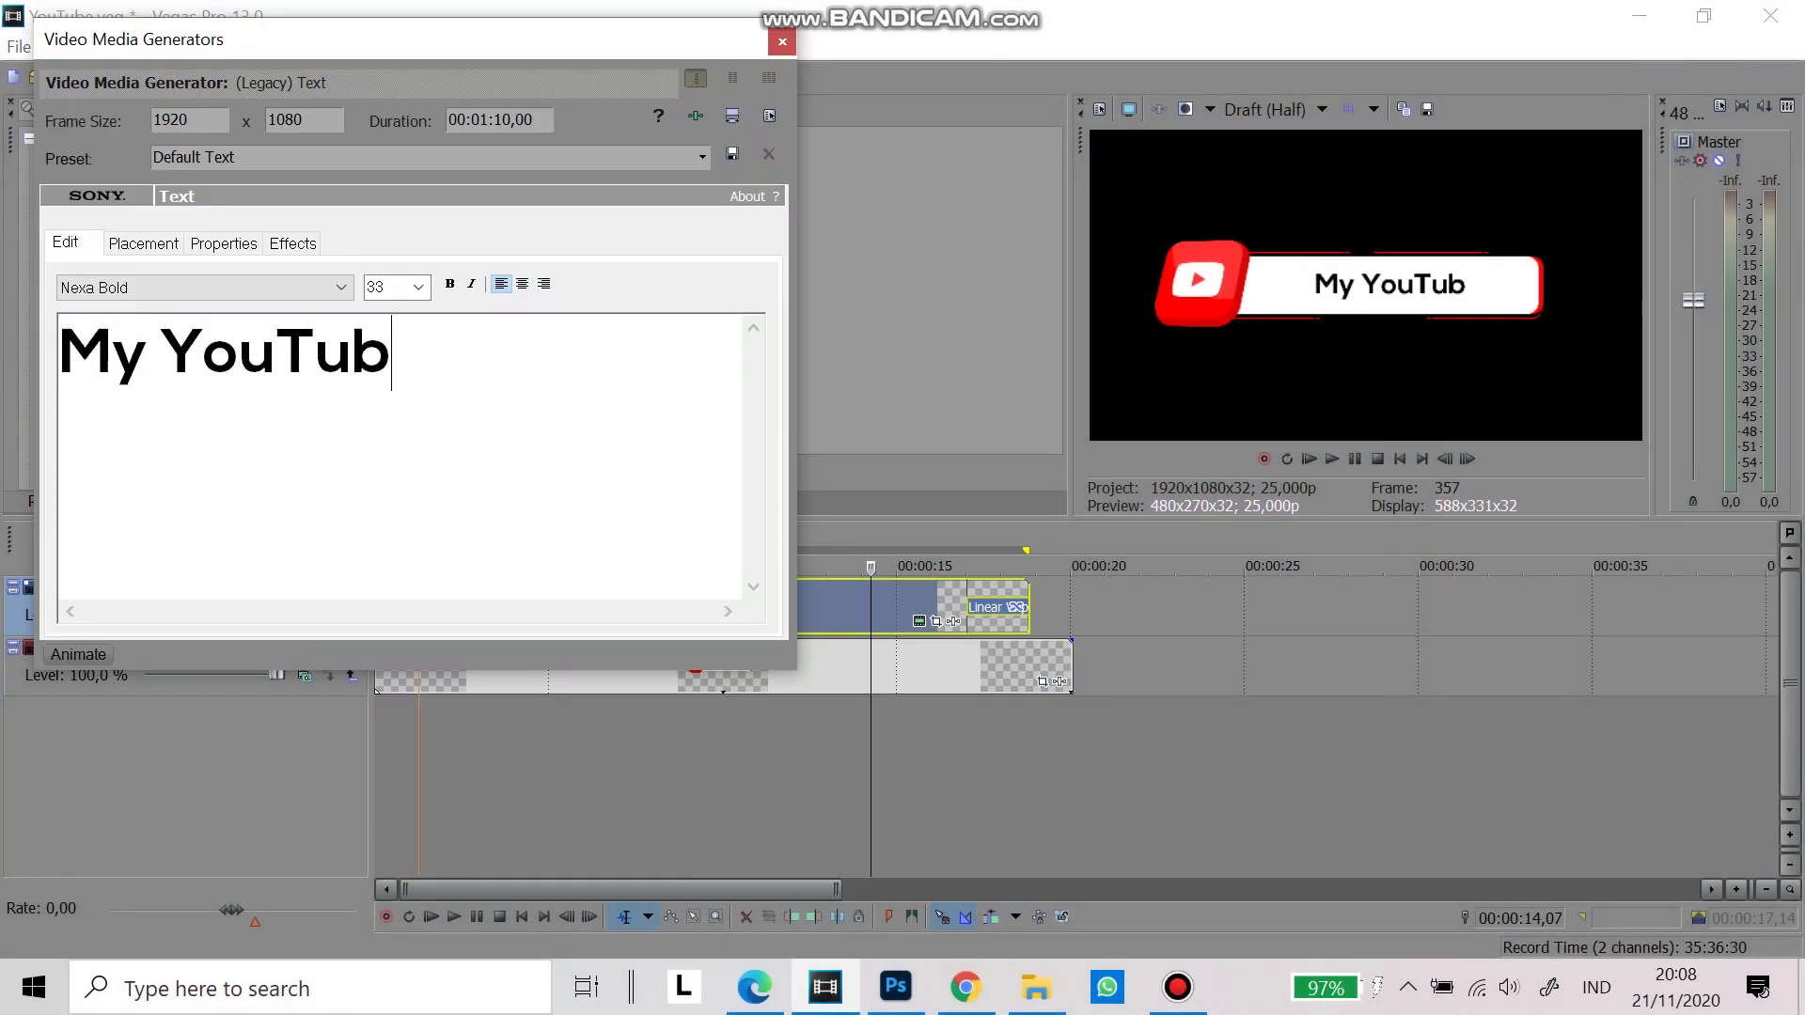
{"action": "type", "text": "e Channel"}
{"action": "left_click", "coordinate": [223, 243]}
{"action": "left_click", "coordinate": [91, 433]}
{"action": "left_click", "coordinate": [1181, 308]}
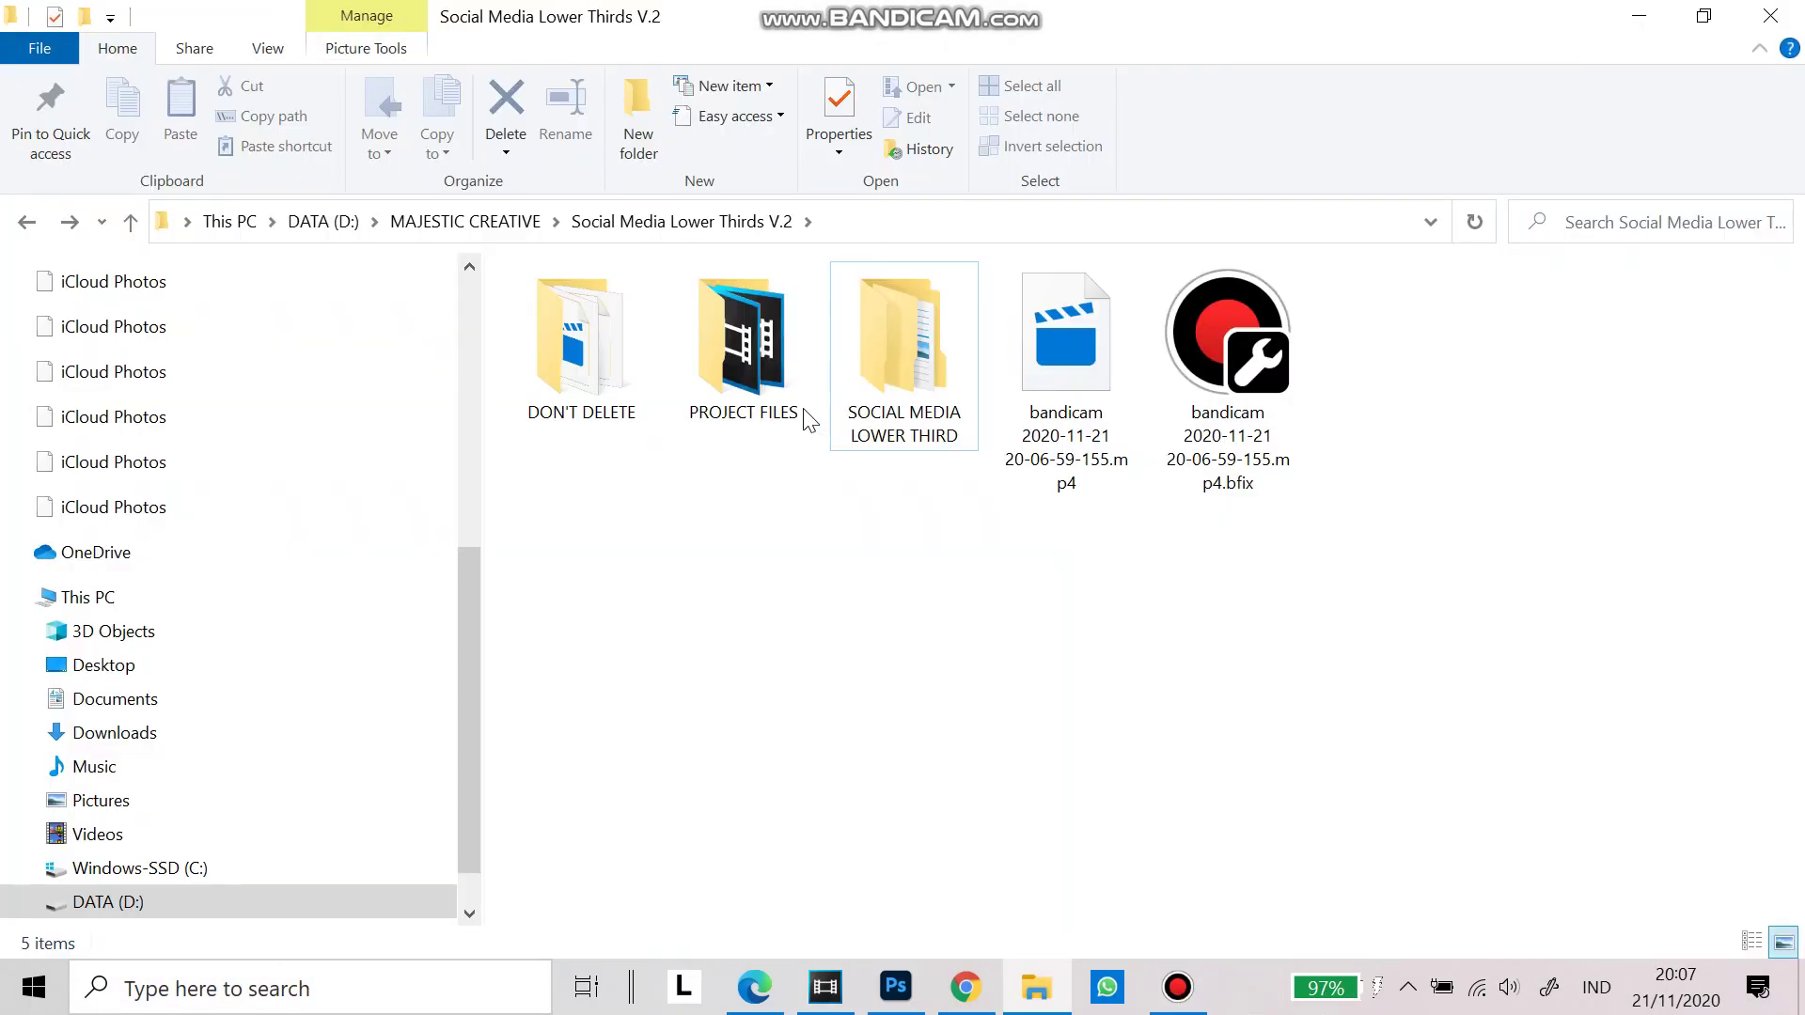
Choose YouTube.veg in the PROJECT FILES folder and bring Vegas Pro back to the front
{"action": "left_click", "coordinate": [779, 380]}
{"action": "double_click", "coordinate": [780, 381]}
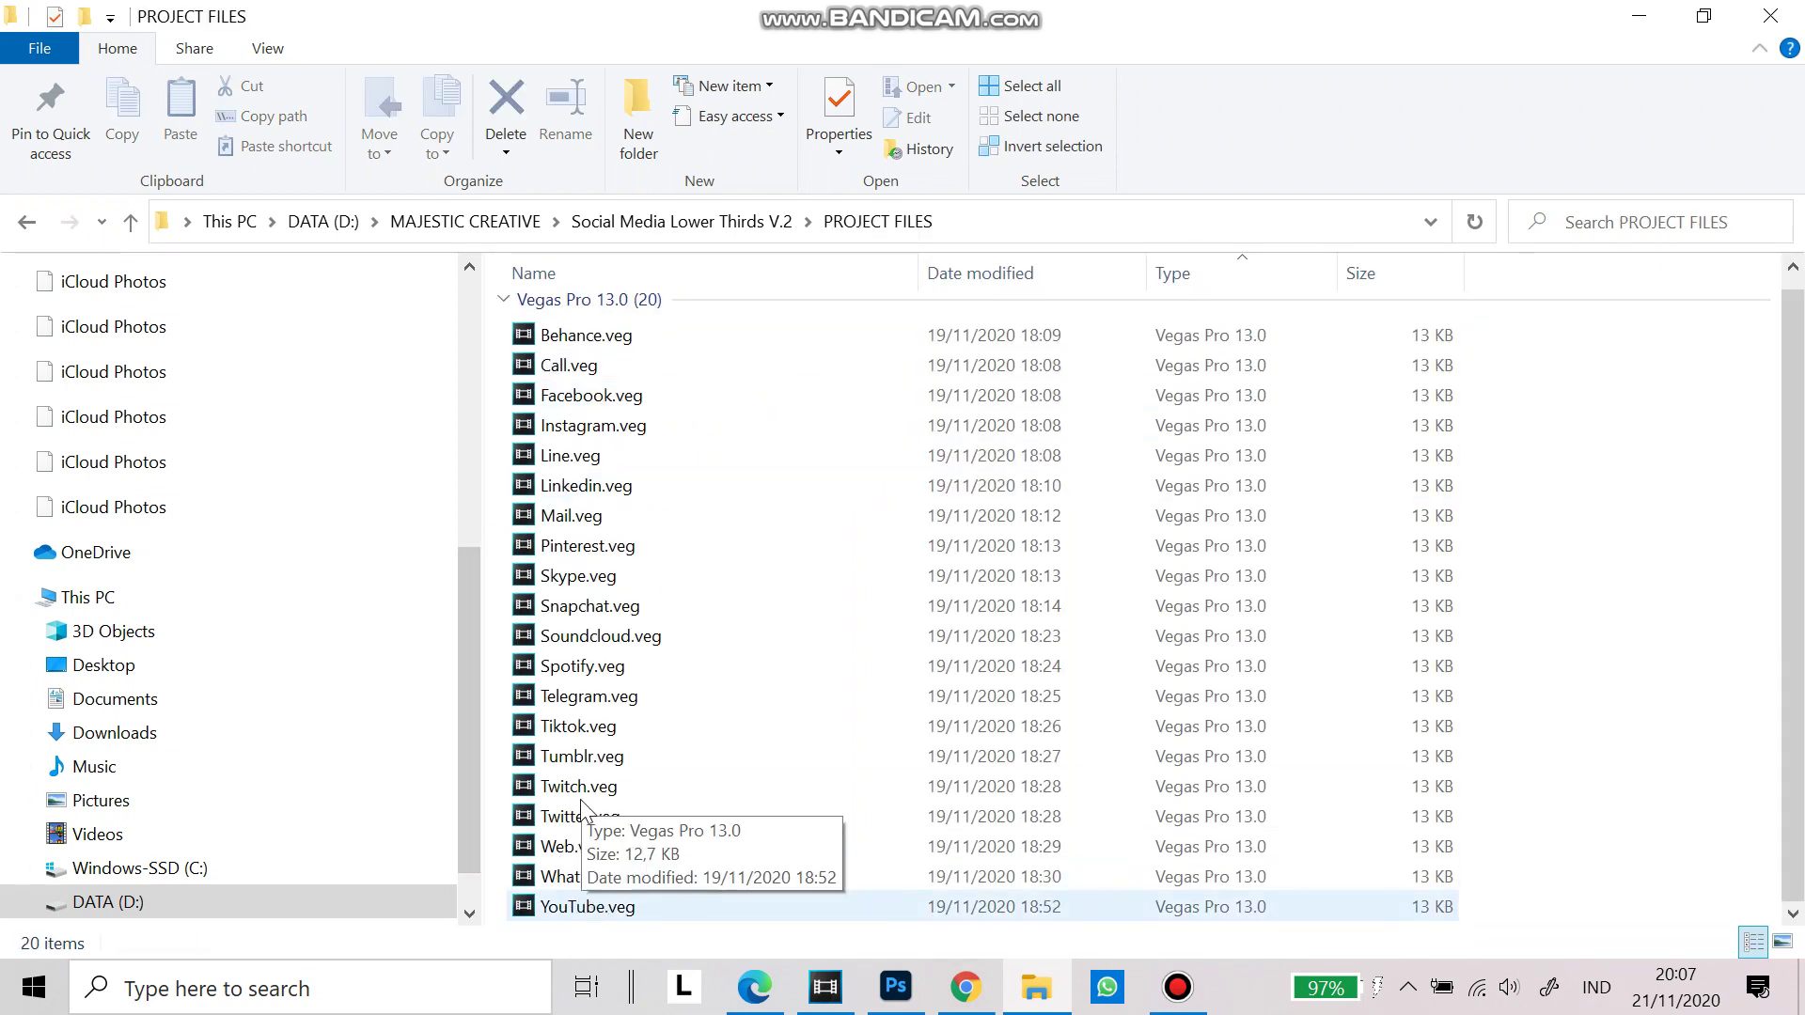
{"action": "left_click", "coordinate": [609, 908]}
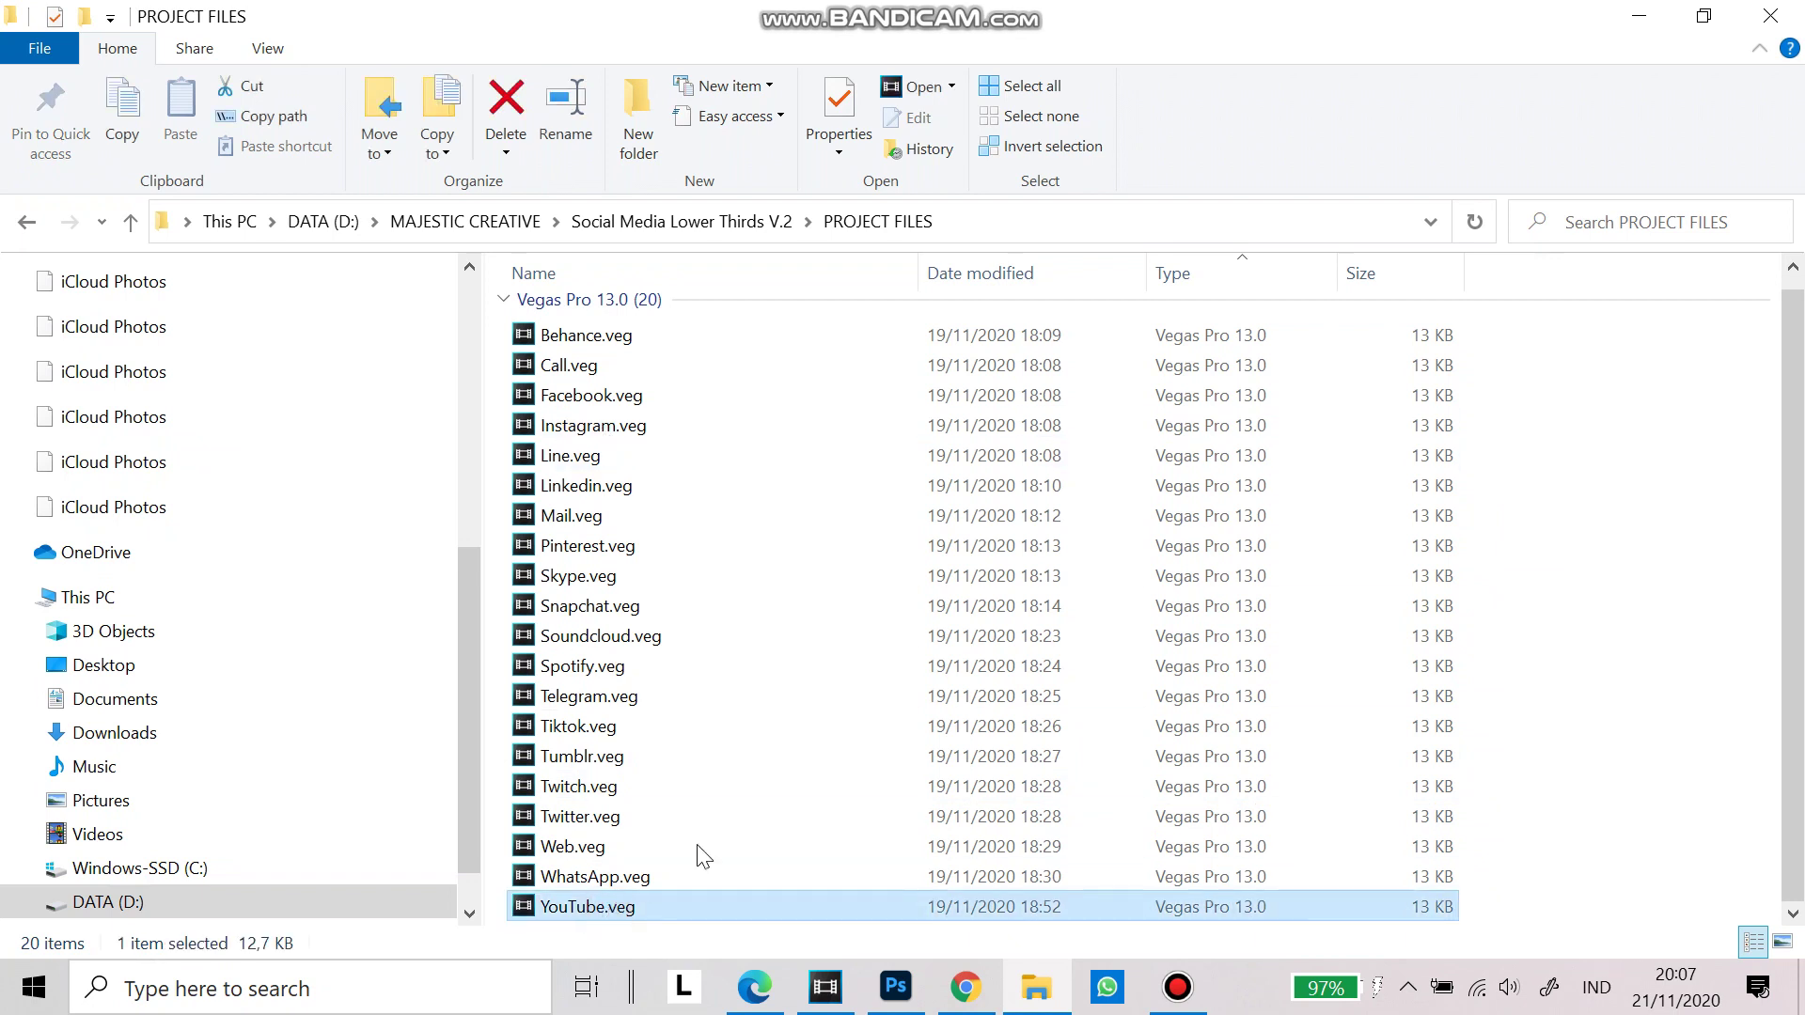
{"action": "left_click", "coordinate": [825, 989]}
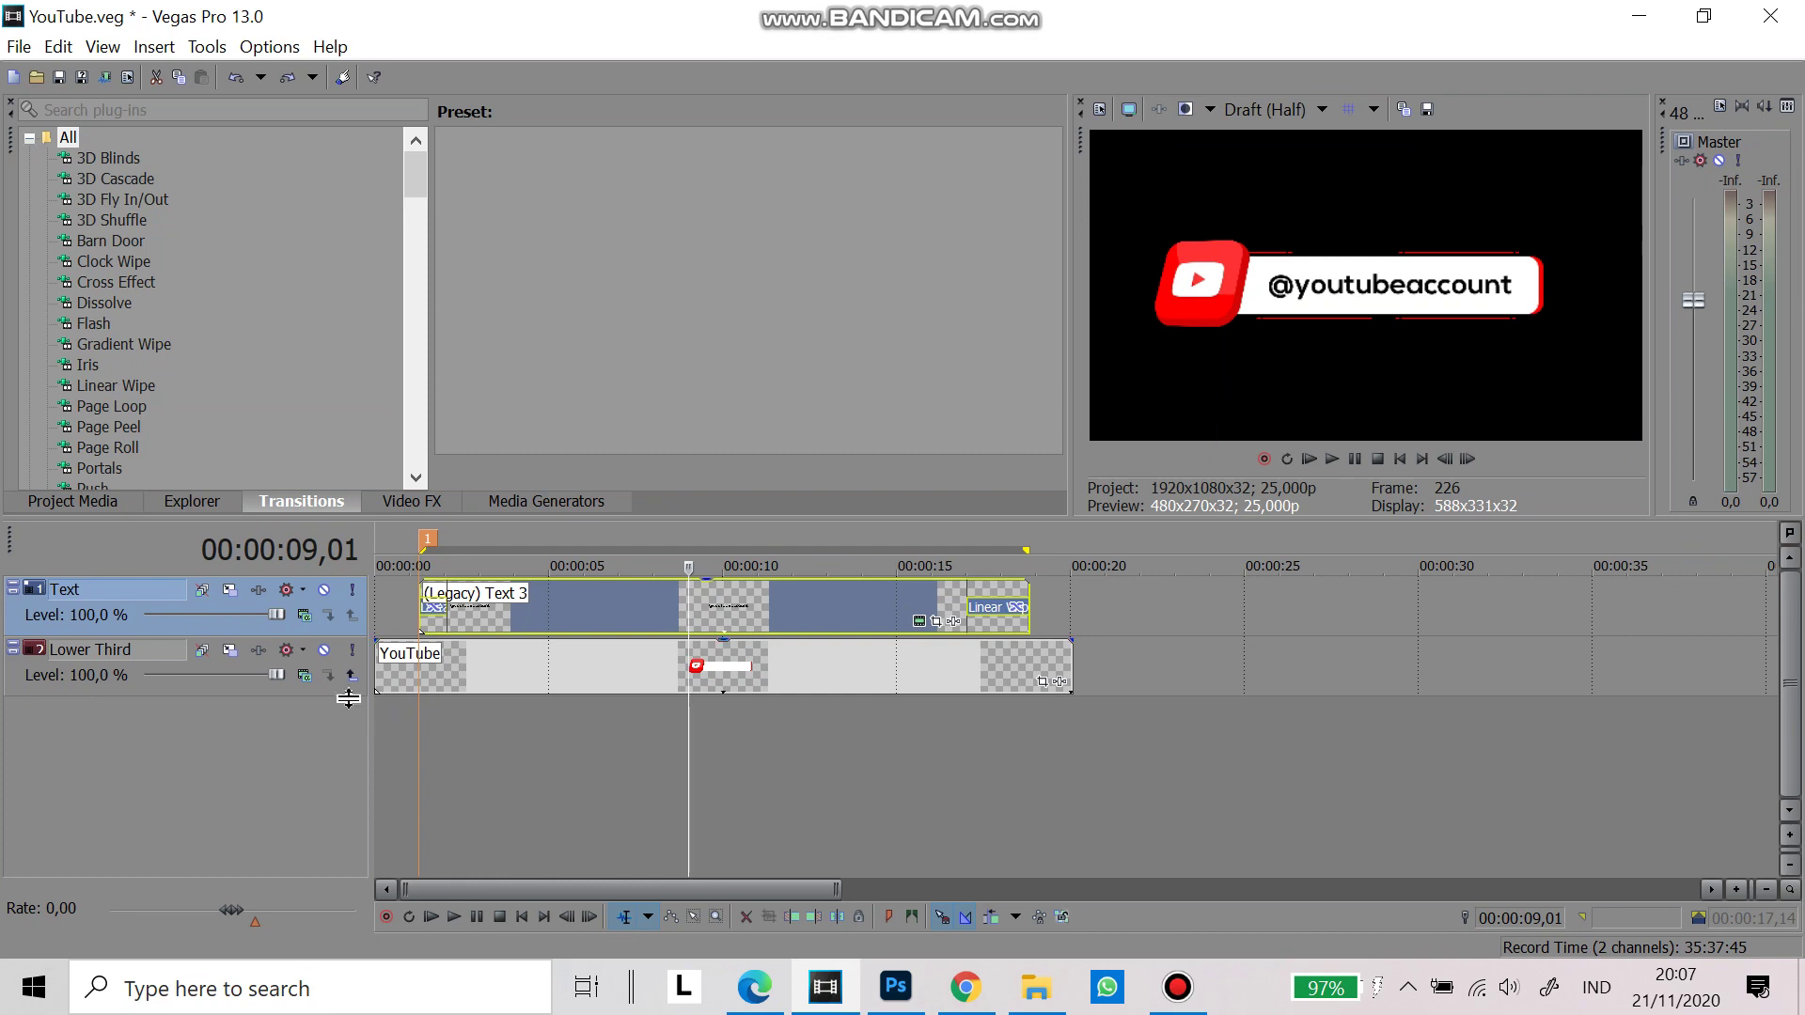
{"action": "left_click", "coordinate": [324, 590]}
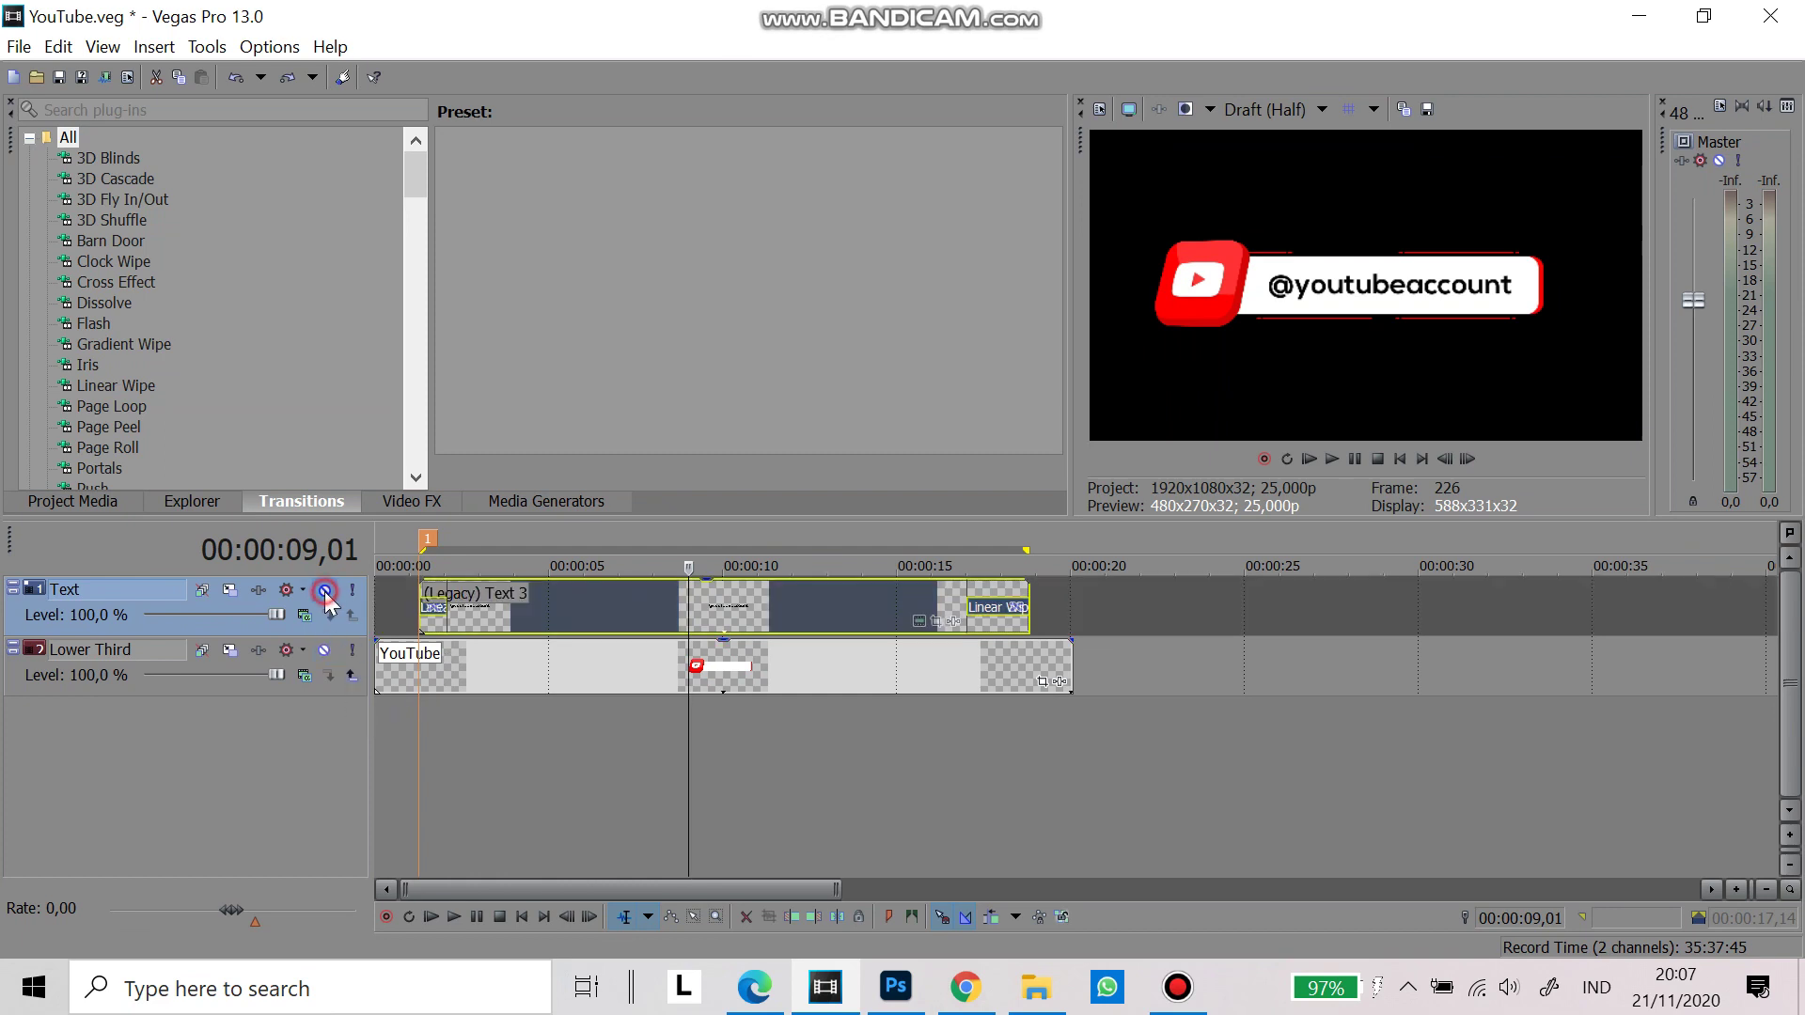
{"action": "left_click", "coordinate": [327, 651]}
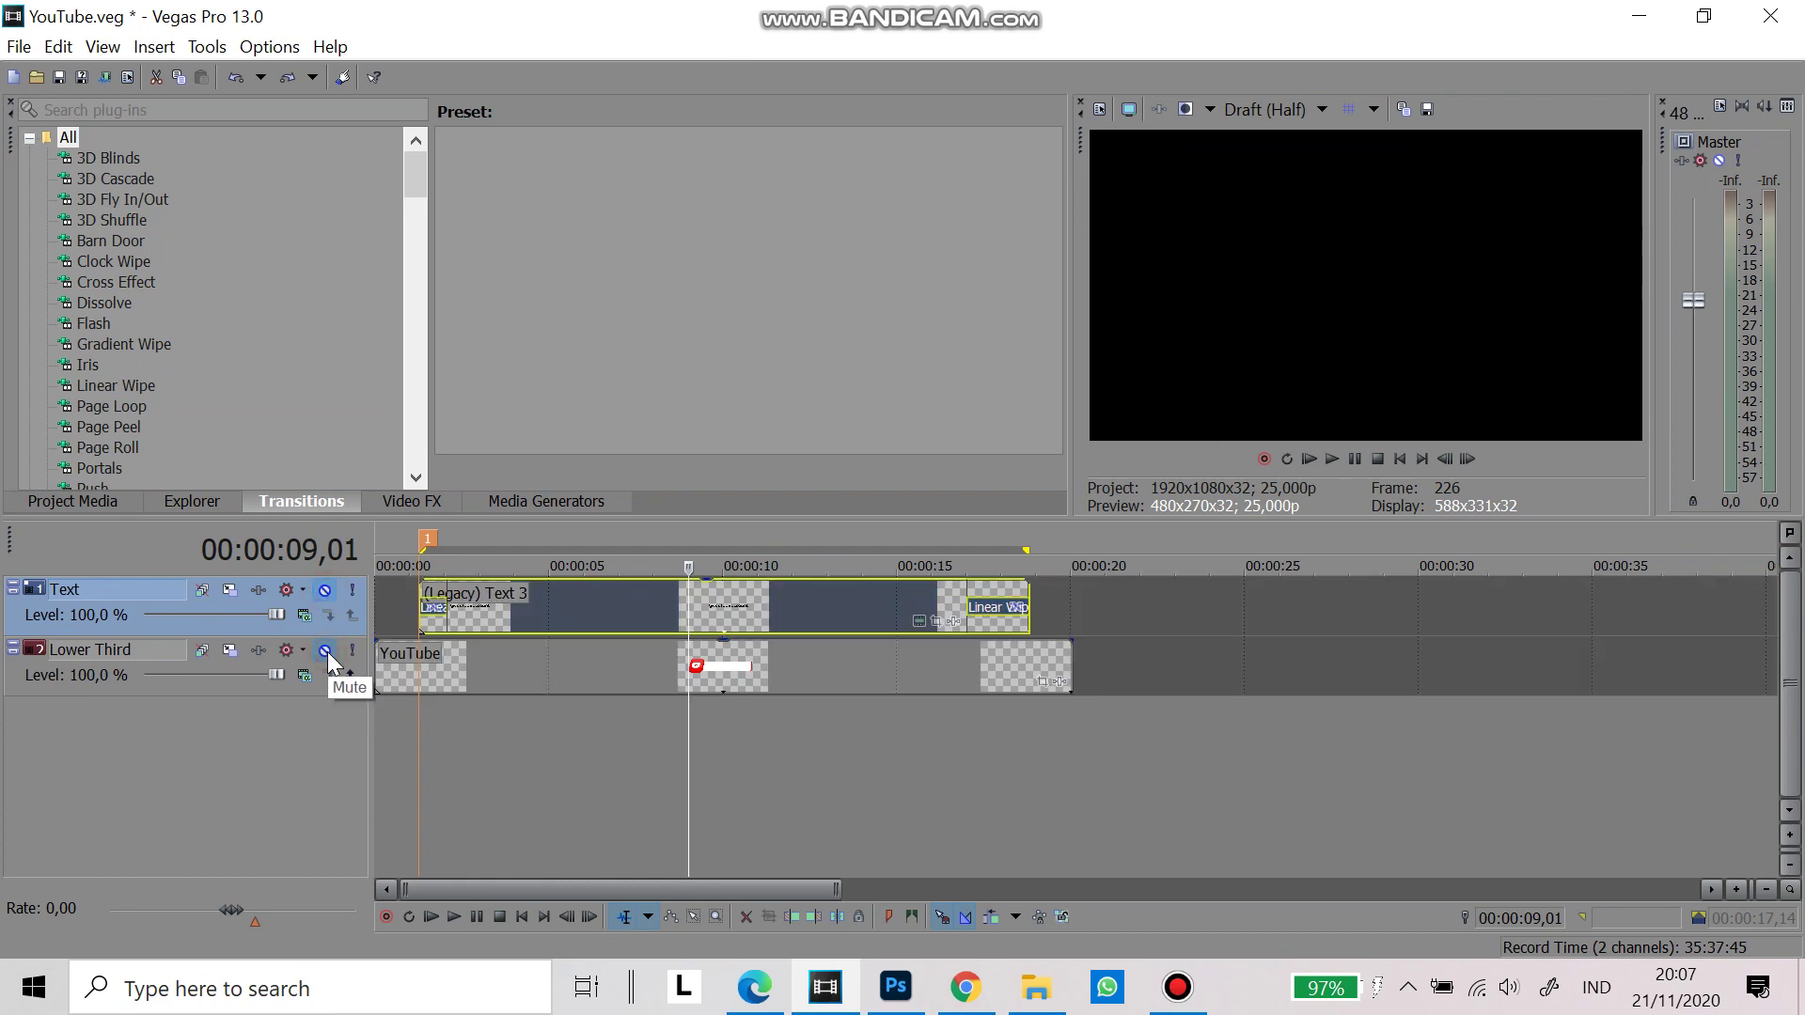
{"action": "left_click", "coordinate": [747, 618]}
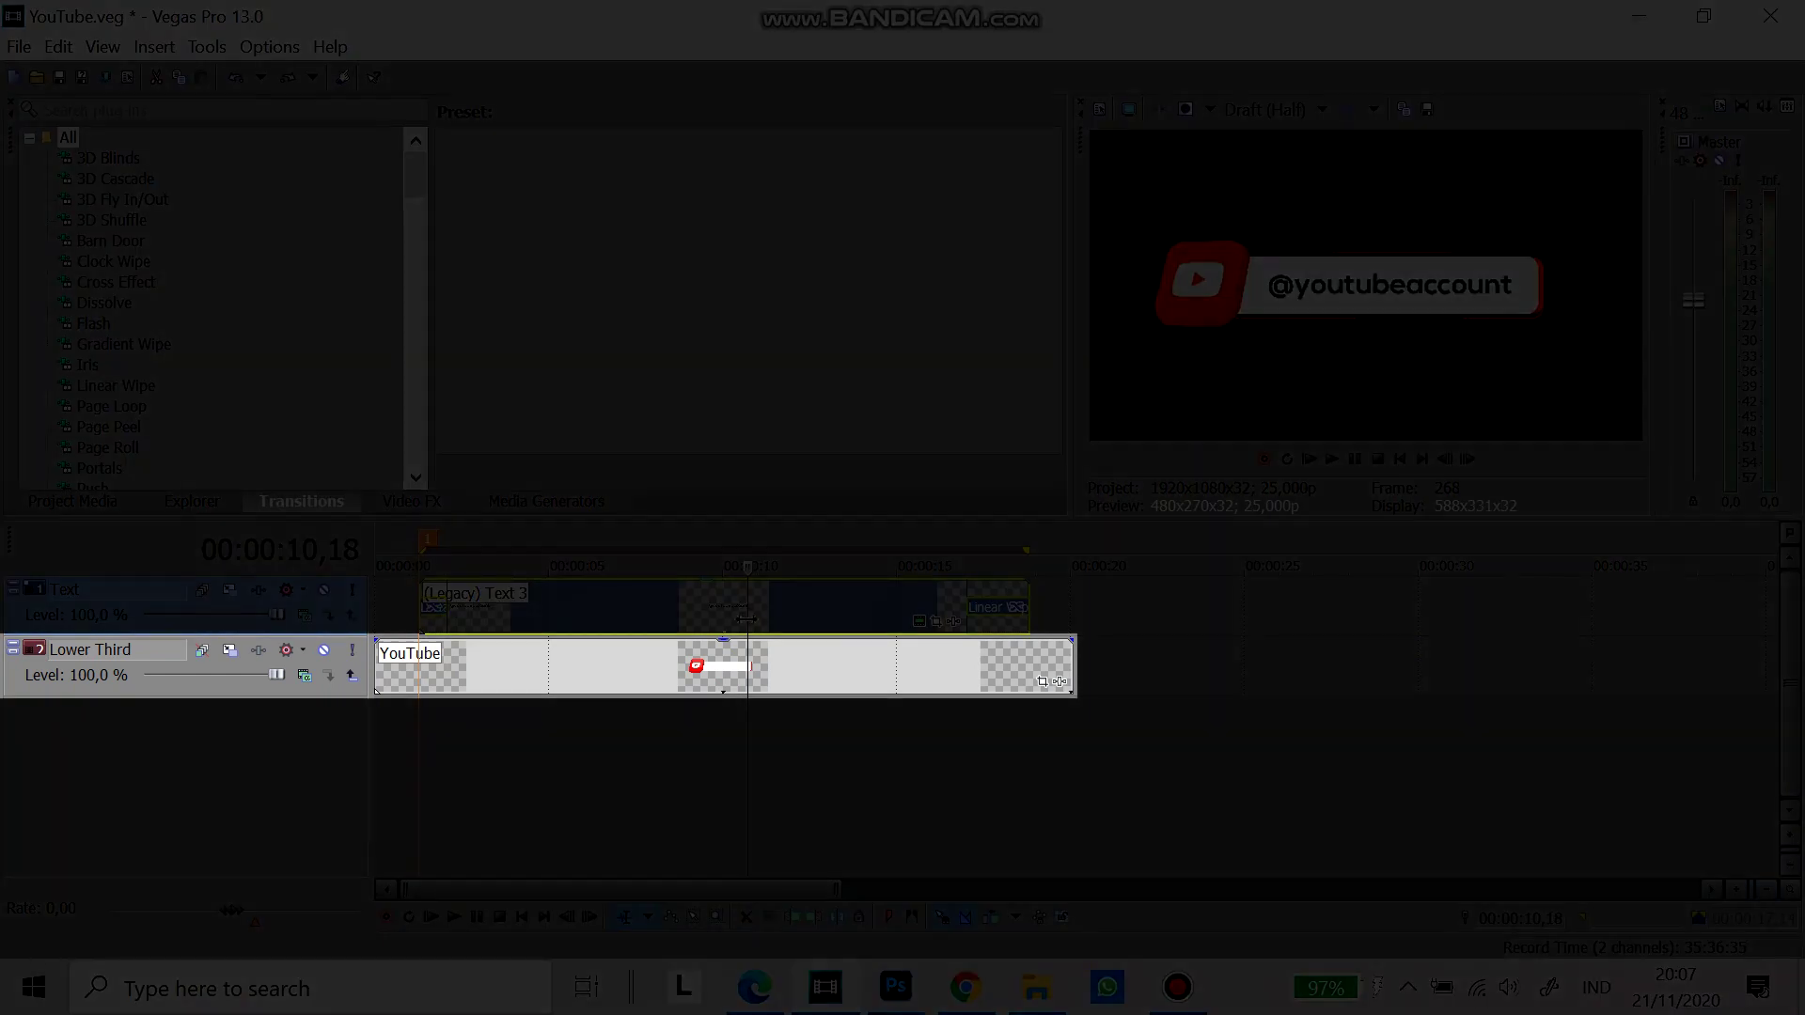
{"action": "left_click", "coordinate": [774, 667]}
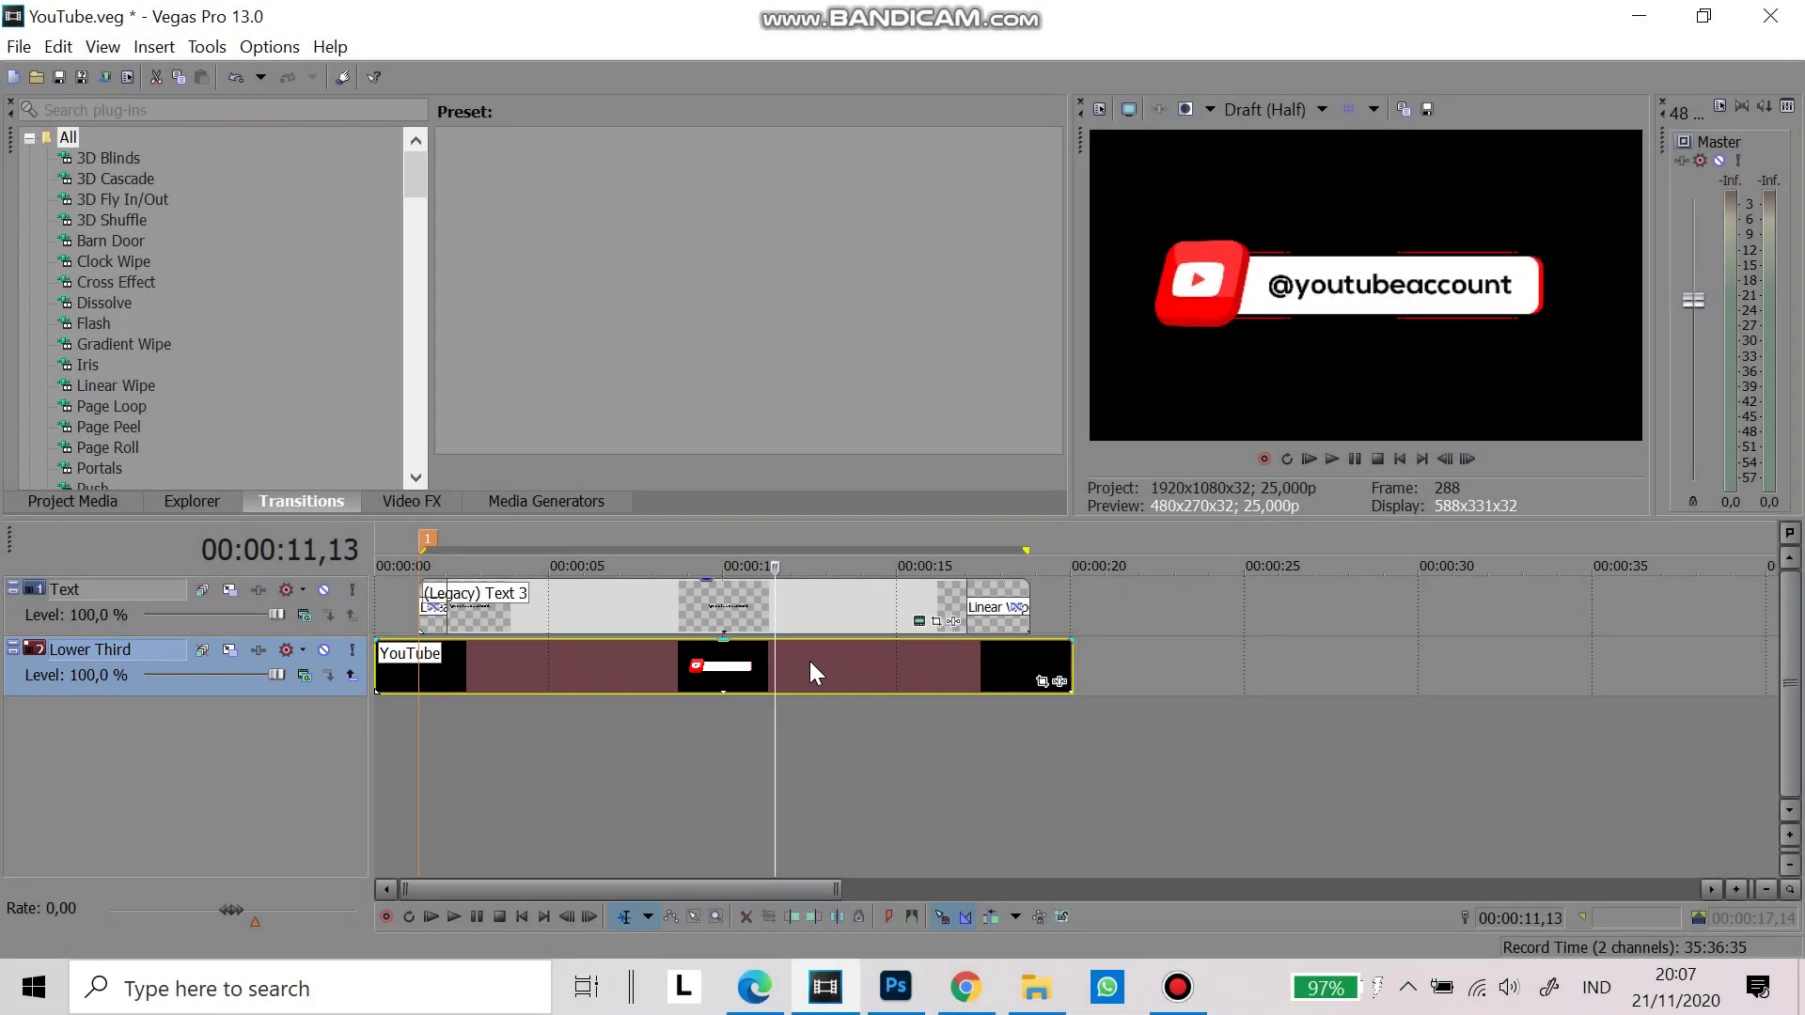
Set the Lower Third clip's media alpha channel to Straight (unmatted) in its Properties
{"action": "right_click", "coordinate": [810, 662]}
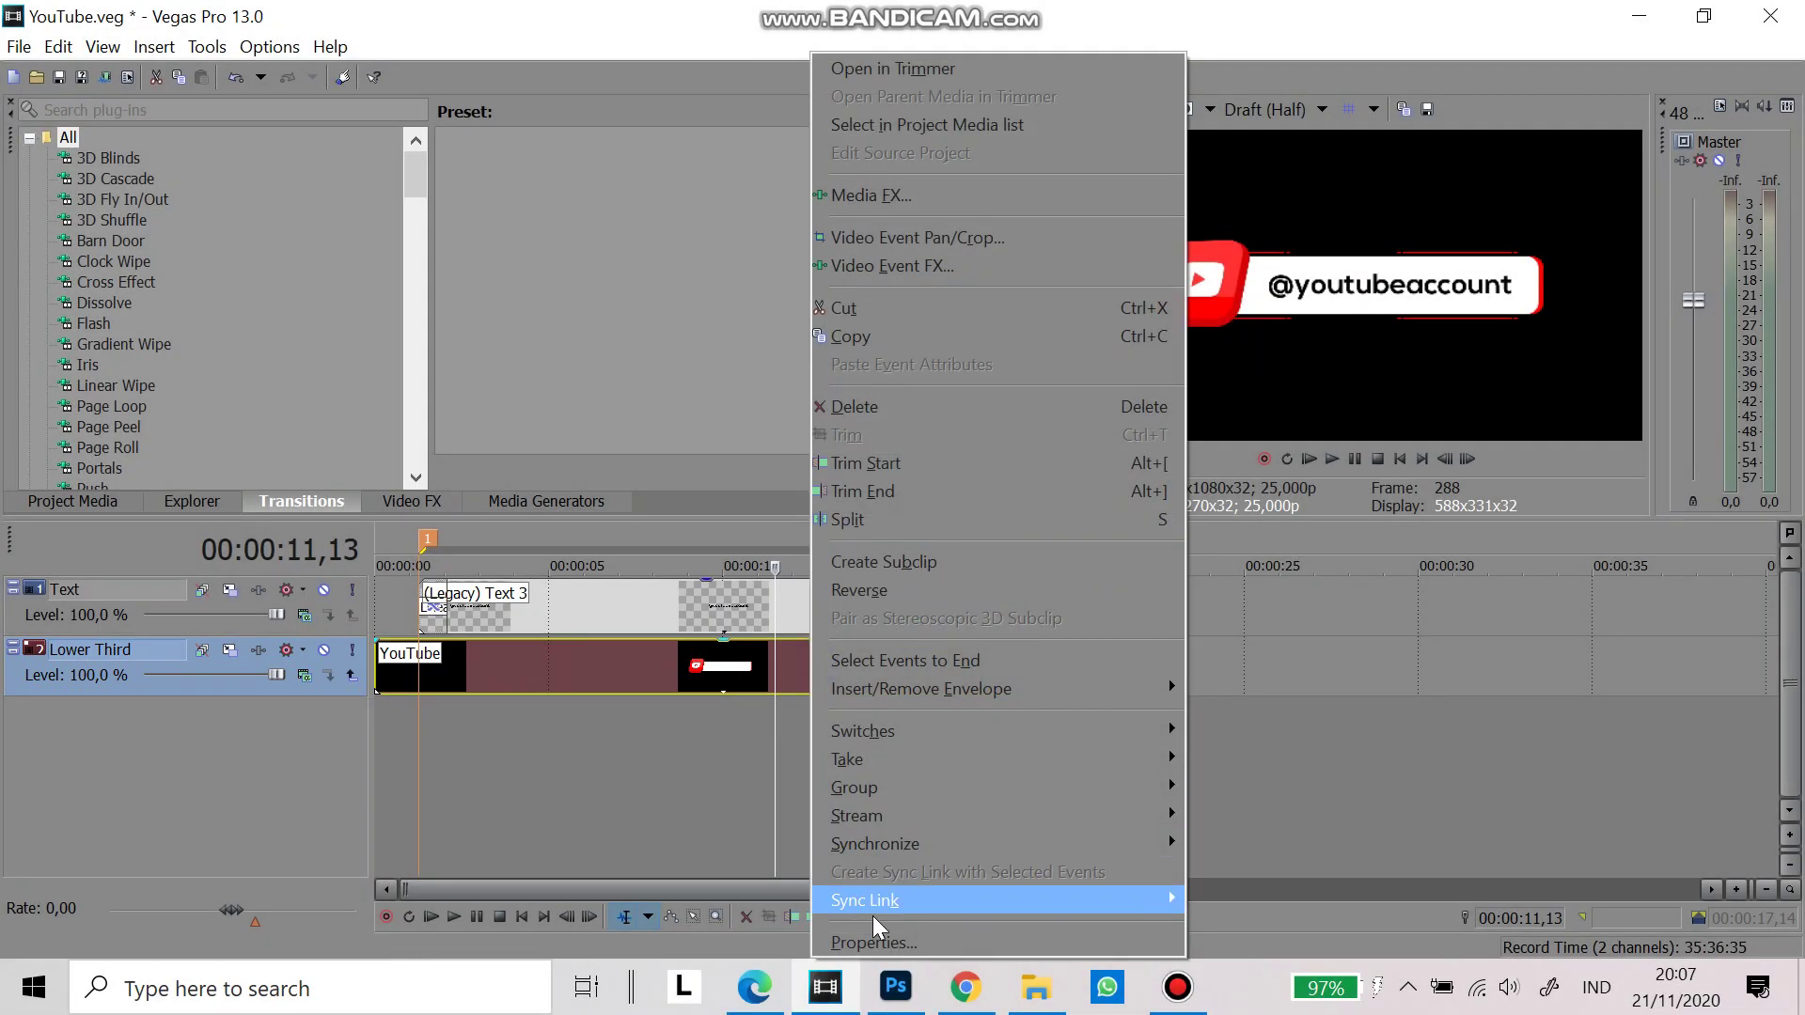
{"action": "left_click", "coordinate": [883, 932]}
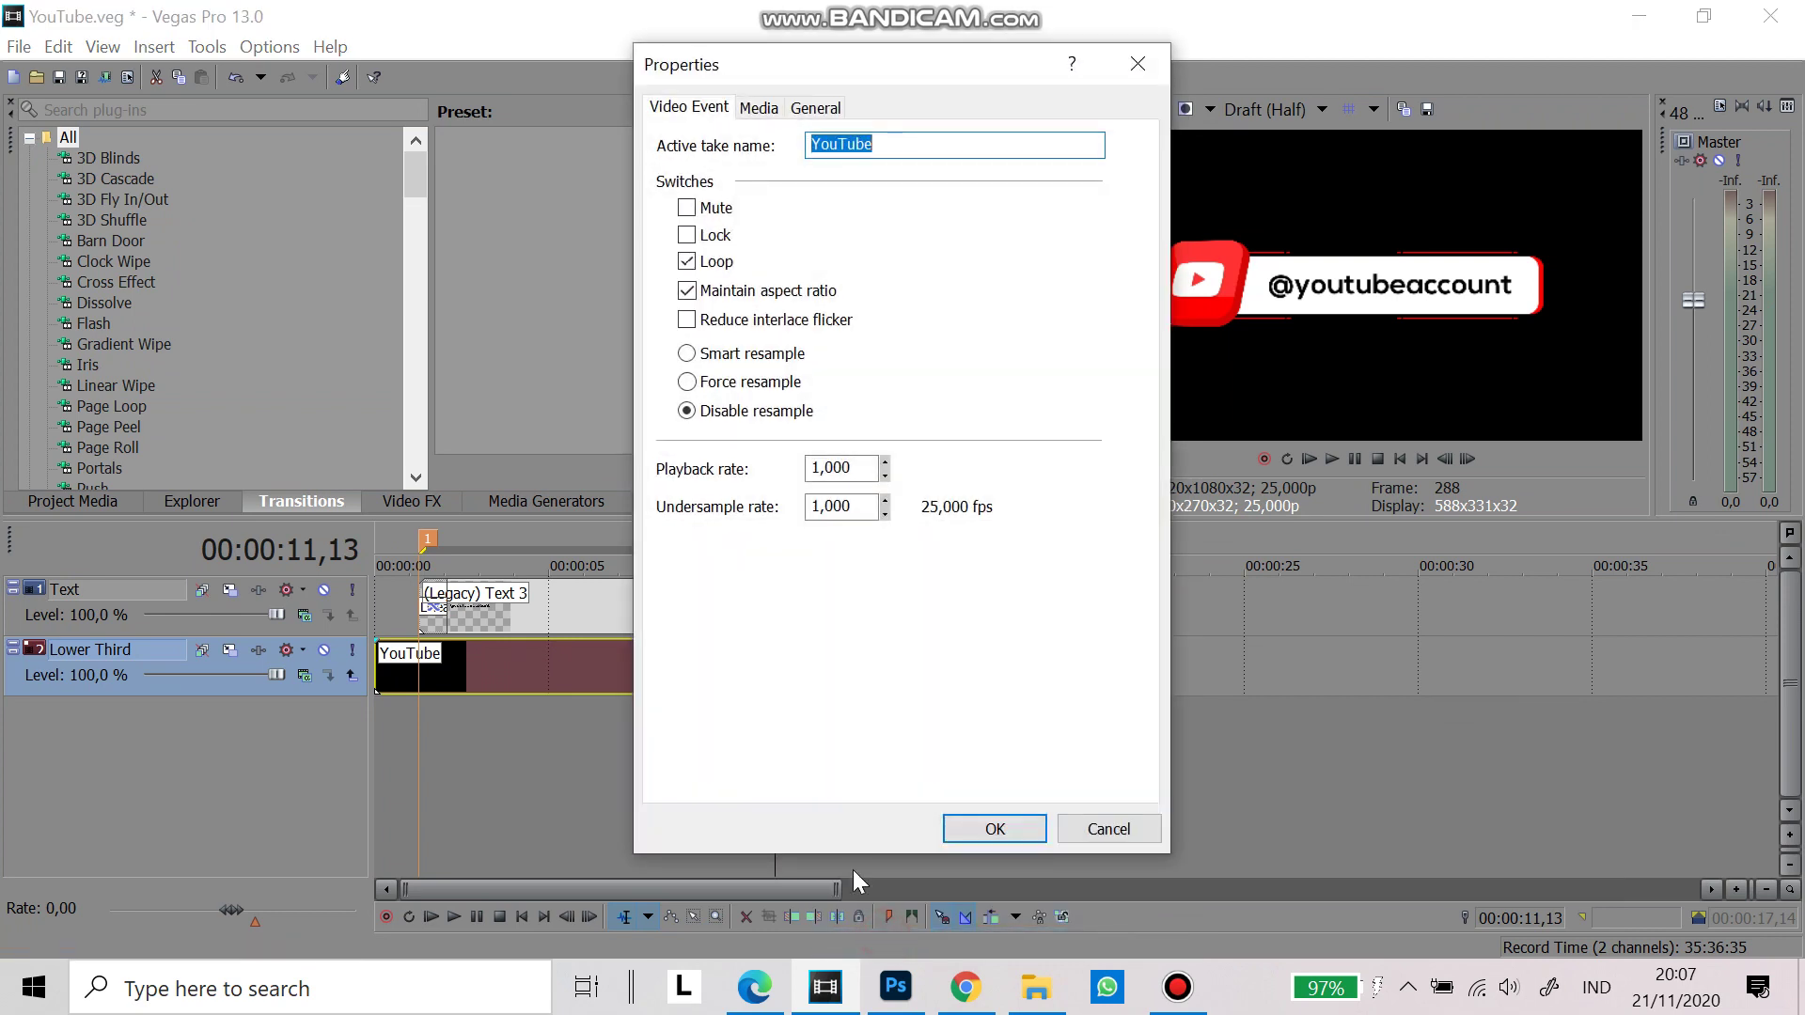
{"action": "left_click", "coordinate": [758, 108]}
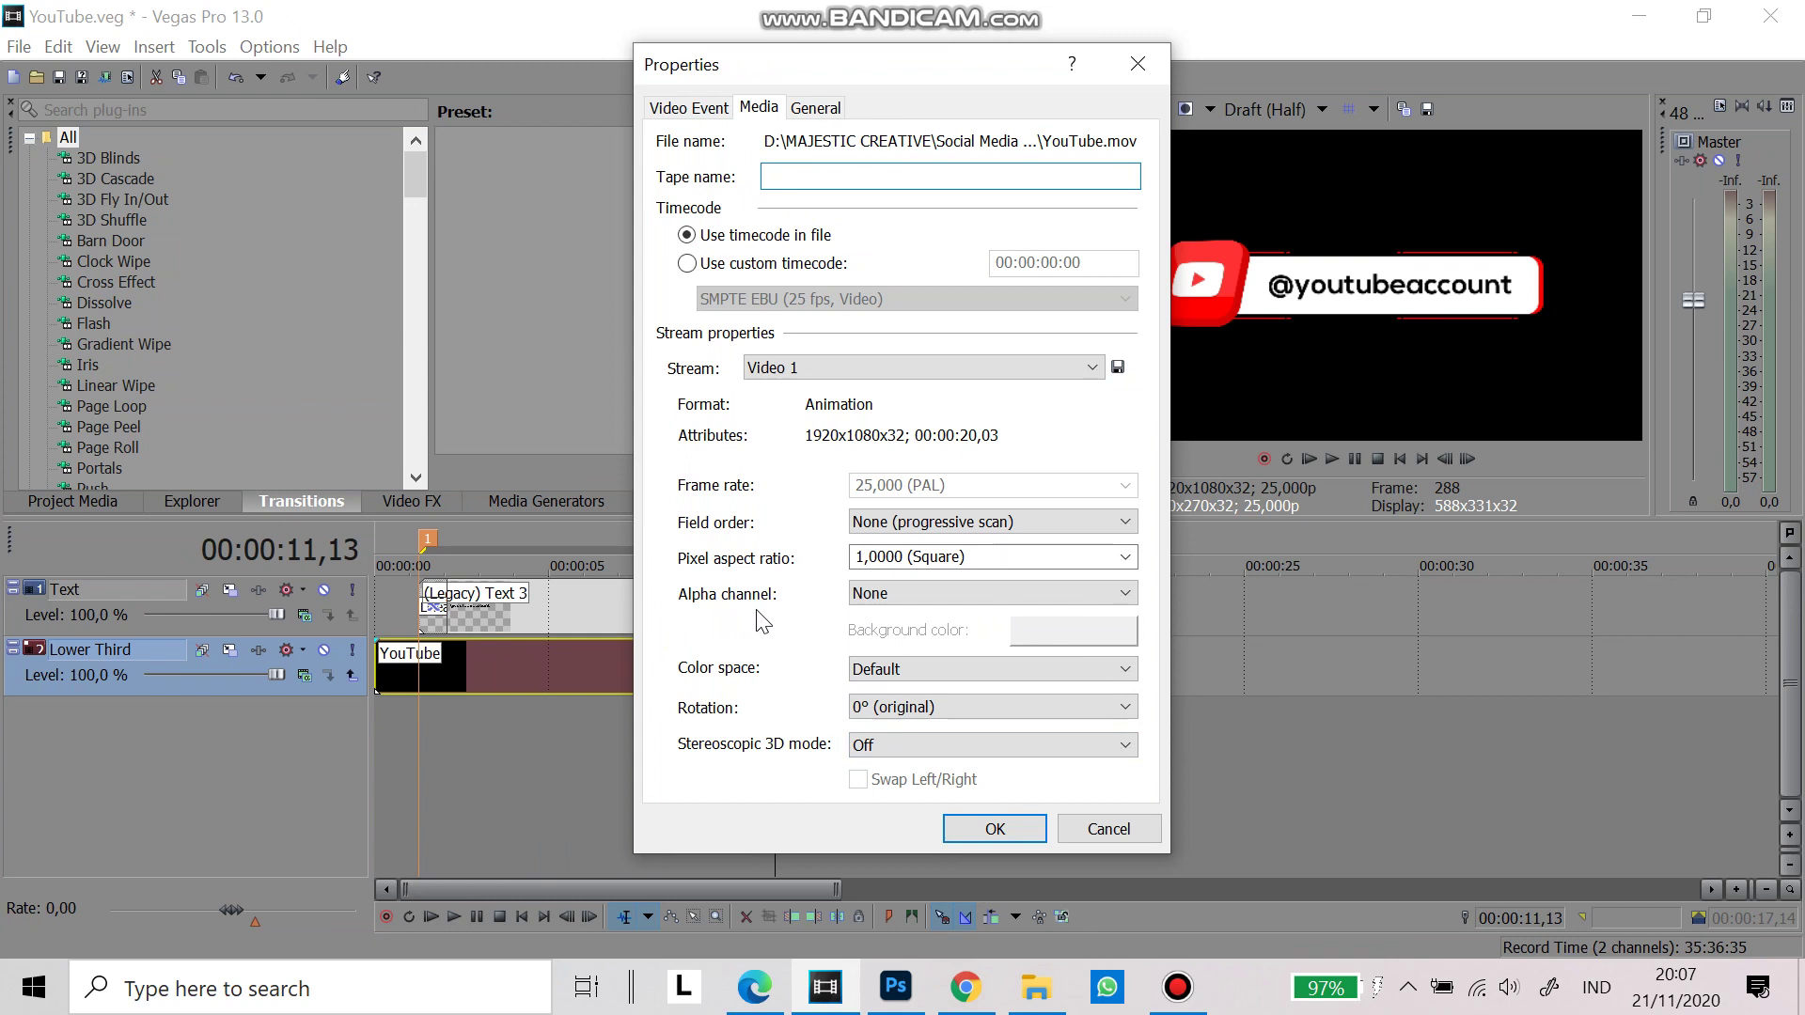
{"action": "left_click", "coordinate": [860, 593]}
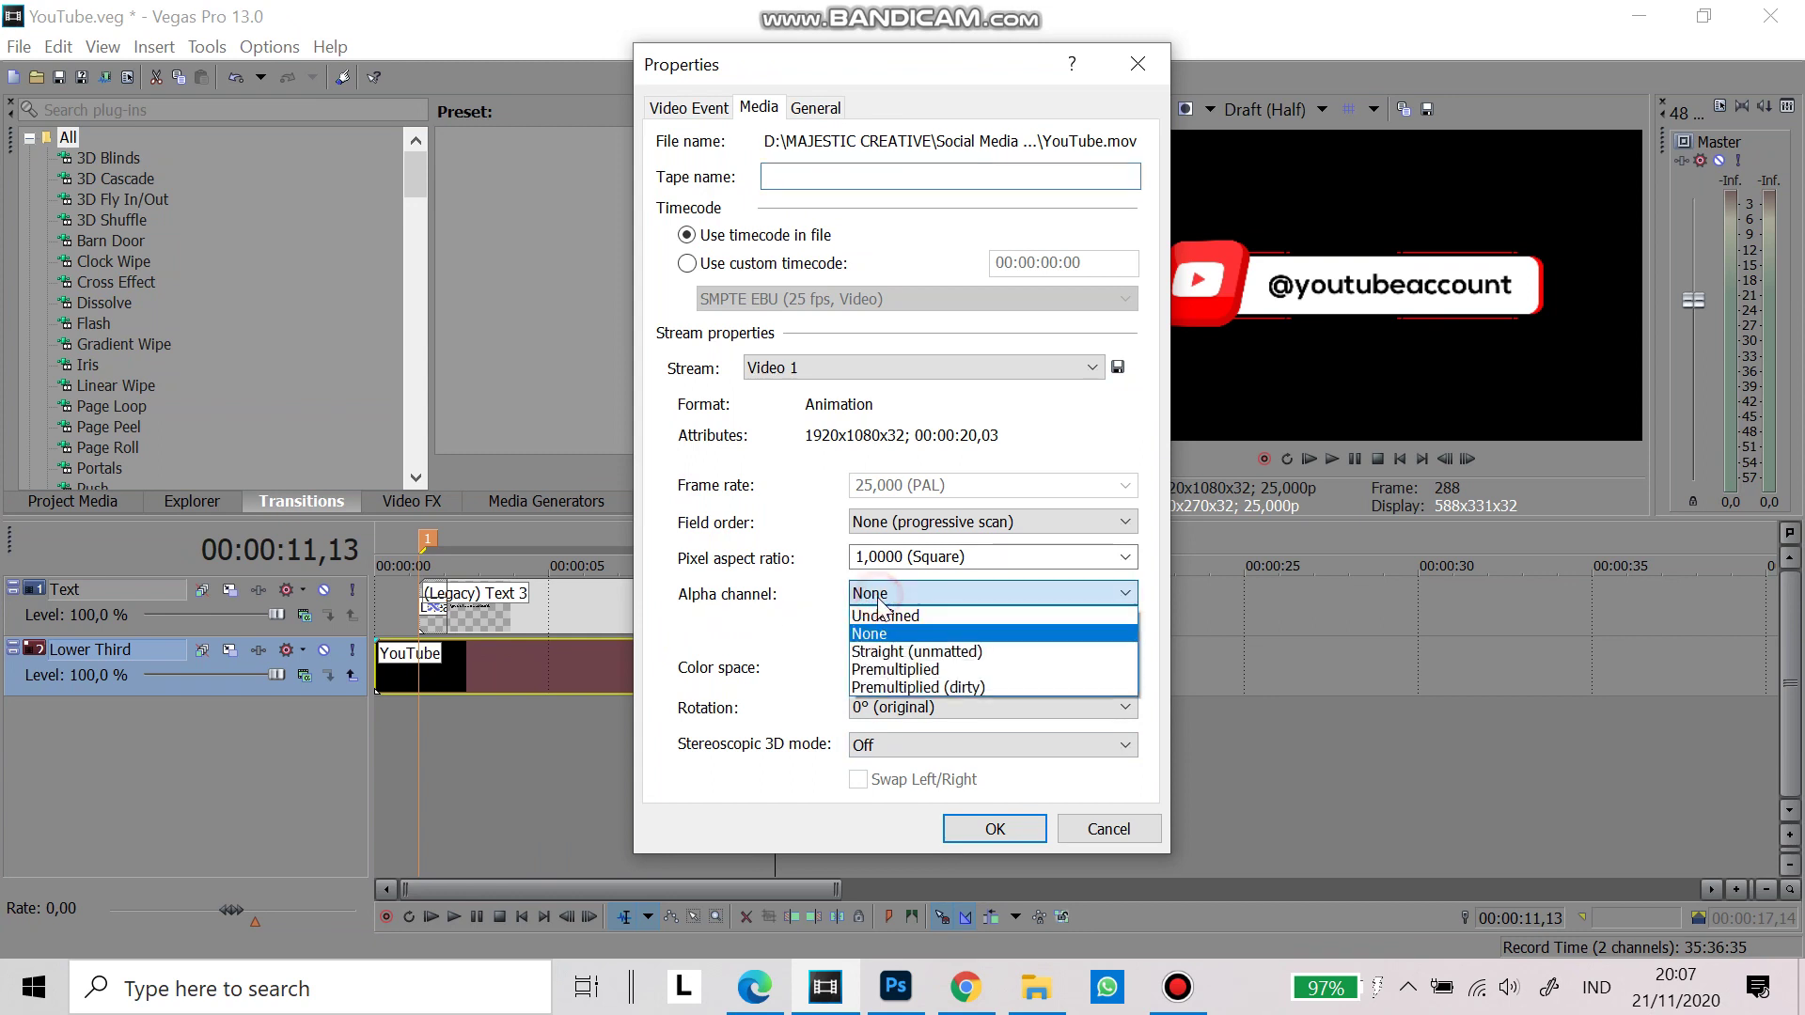
{"action": "left_click", "coordinate": [888, 650]}
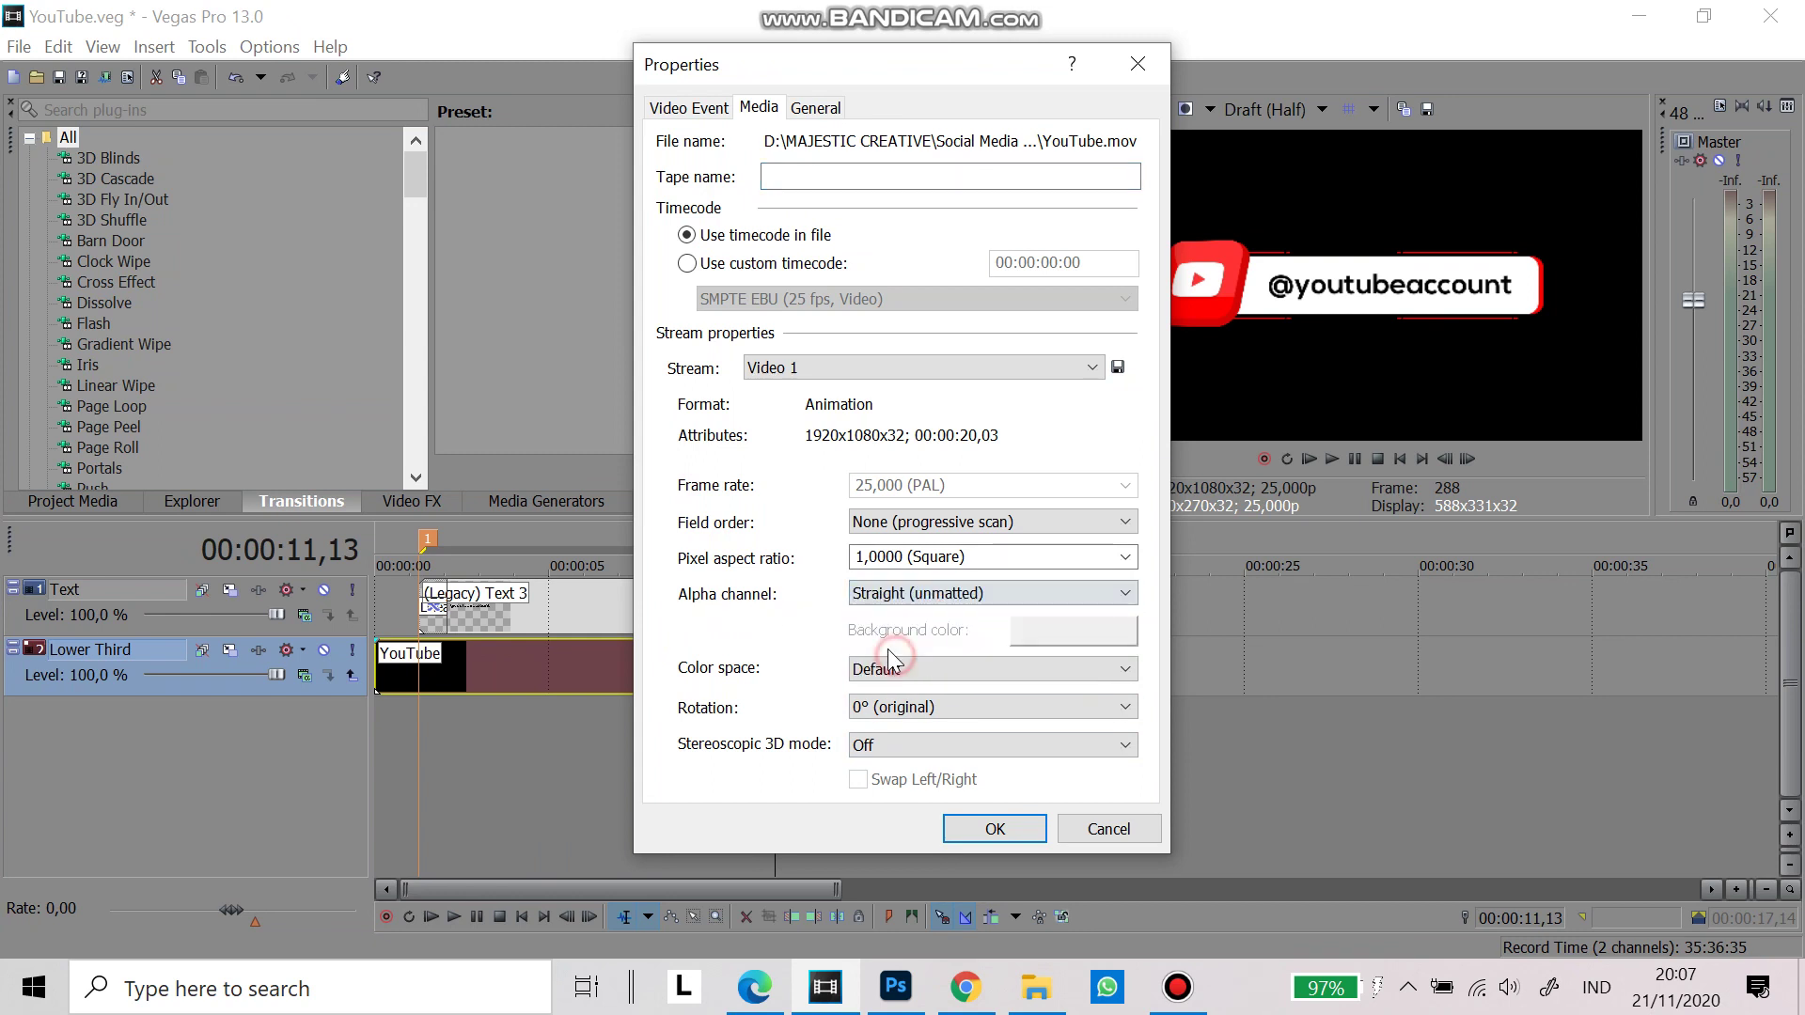
{"action": "left_click", "coordinate": [1003, 828]}
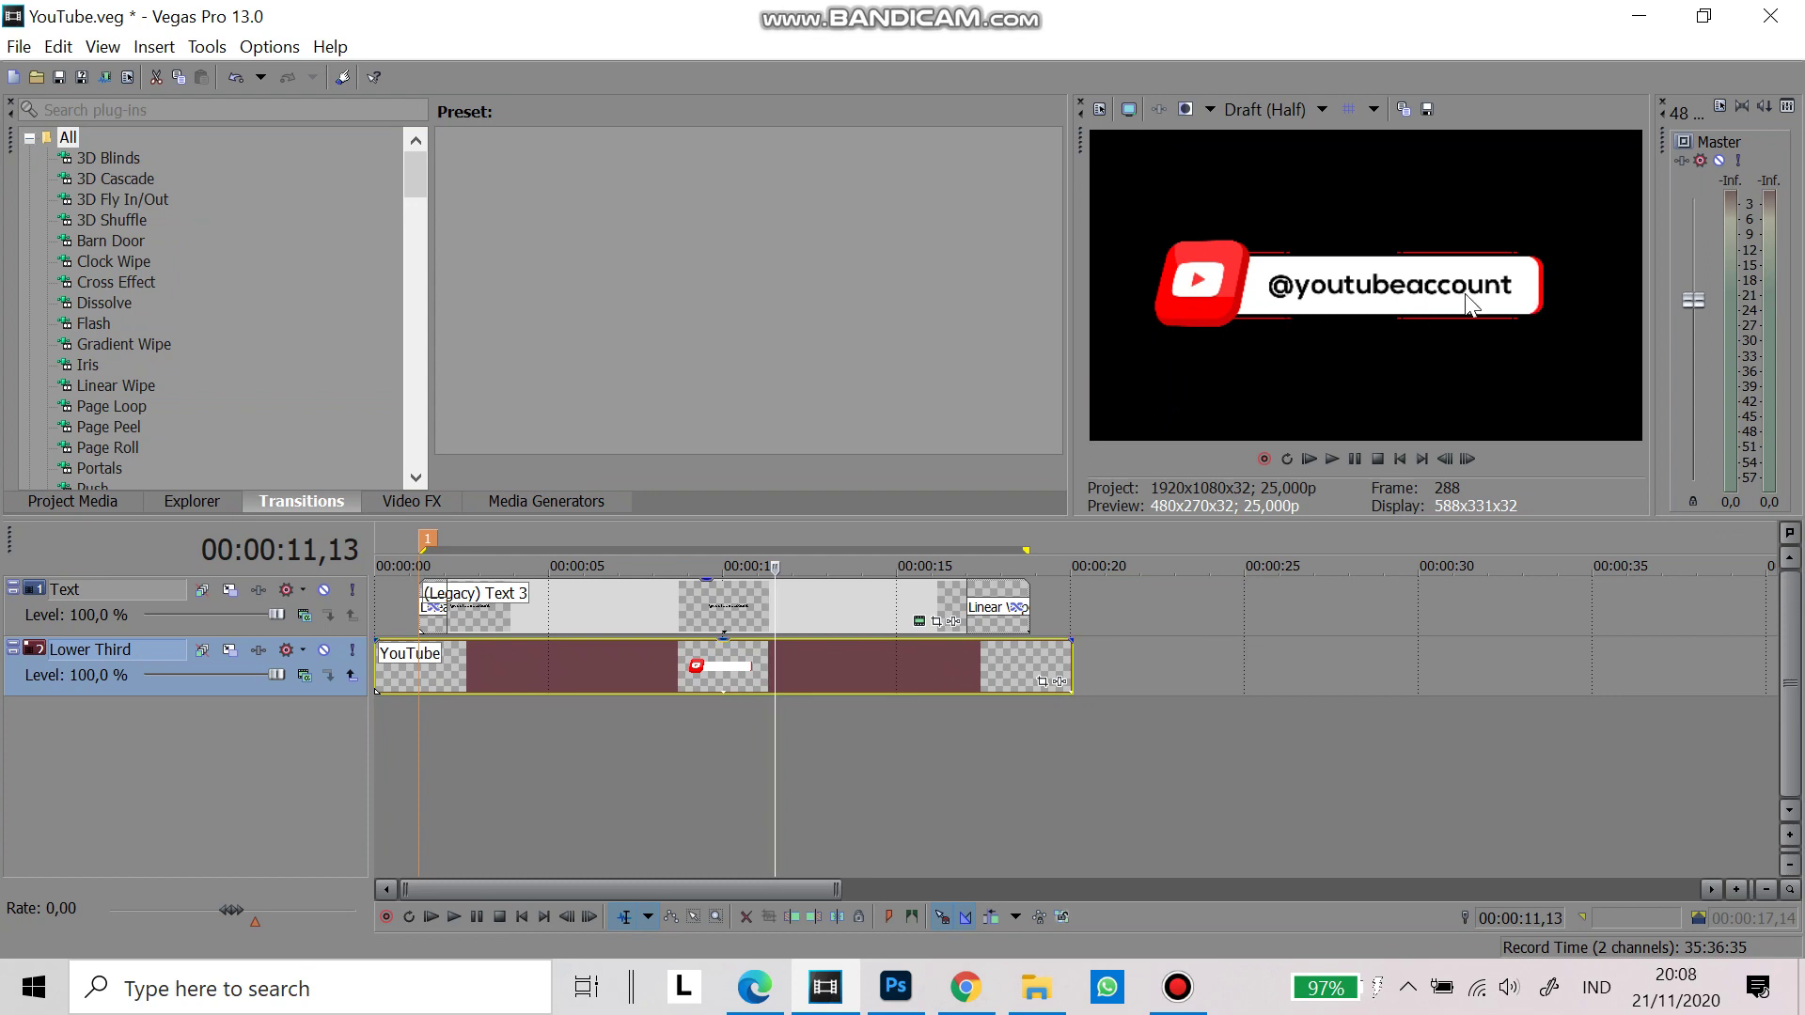
{"action": "left_click", "coordinate": [889, 583]}
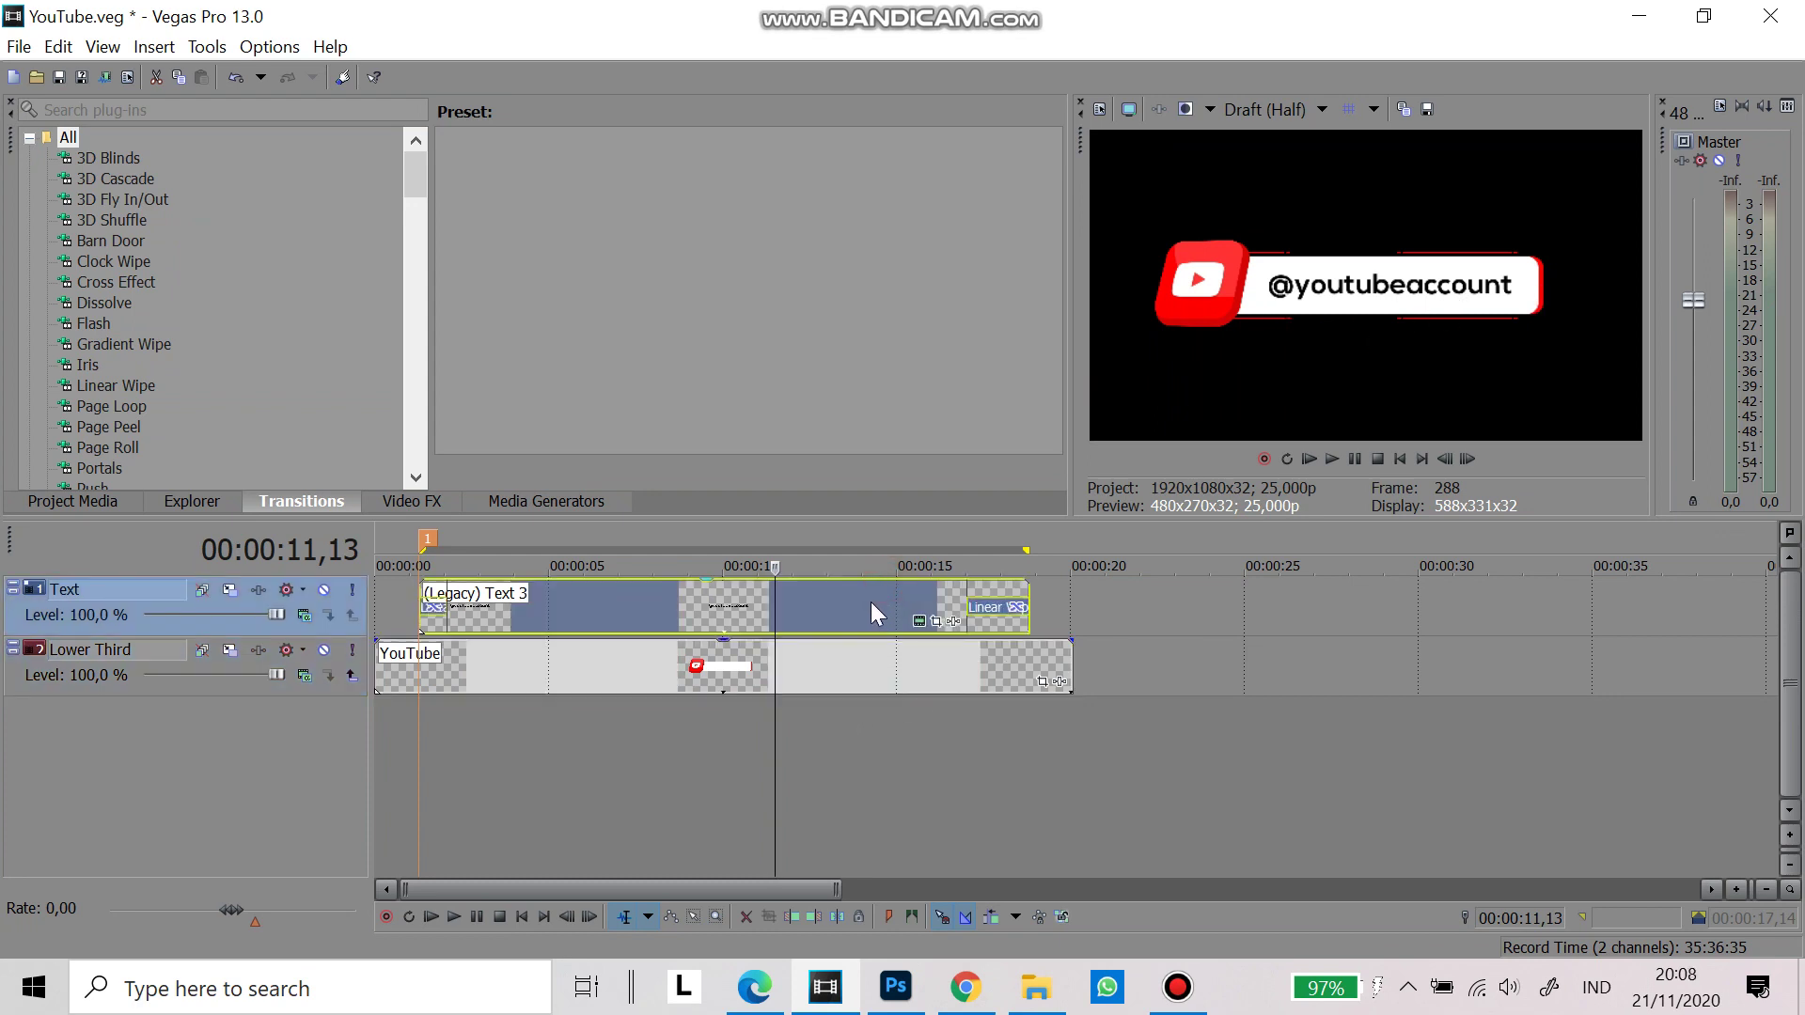
{"action": "left_click", "coordinate": [870, 602]}
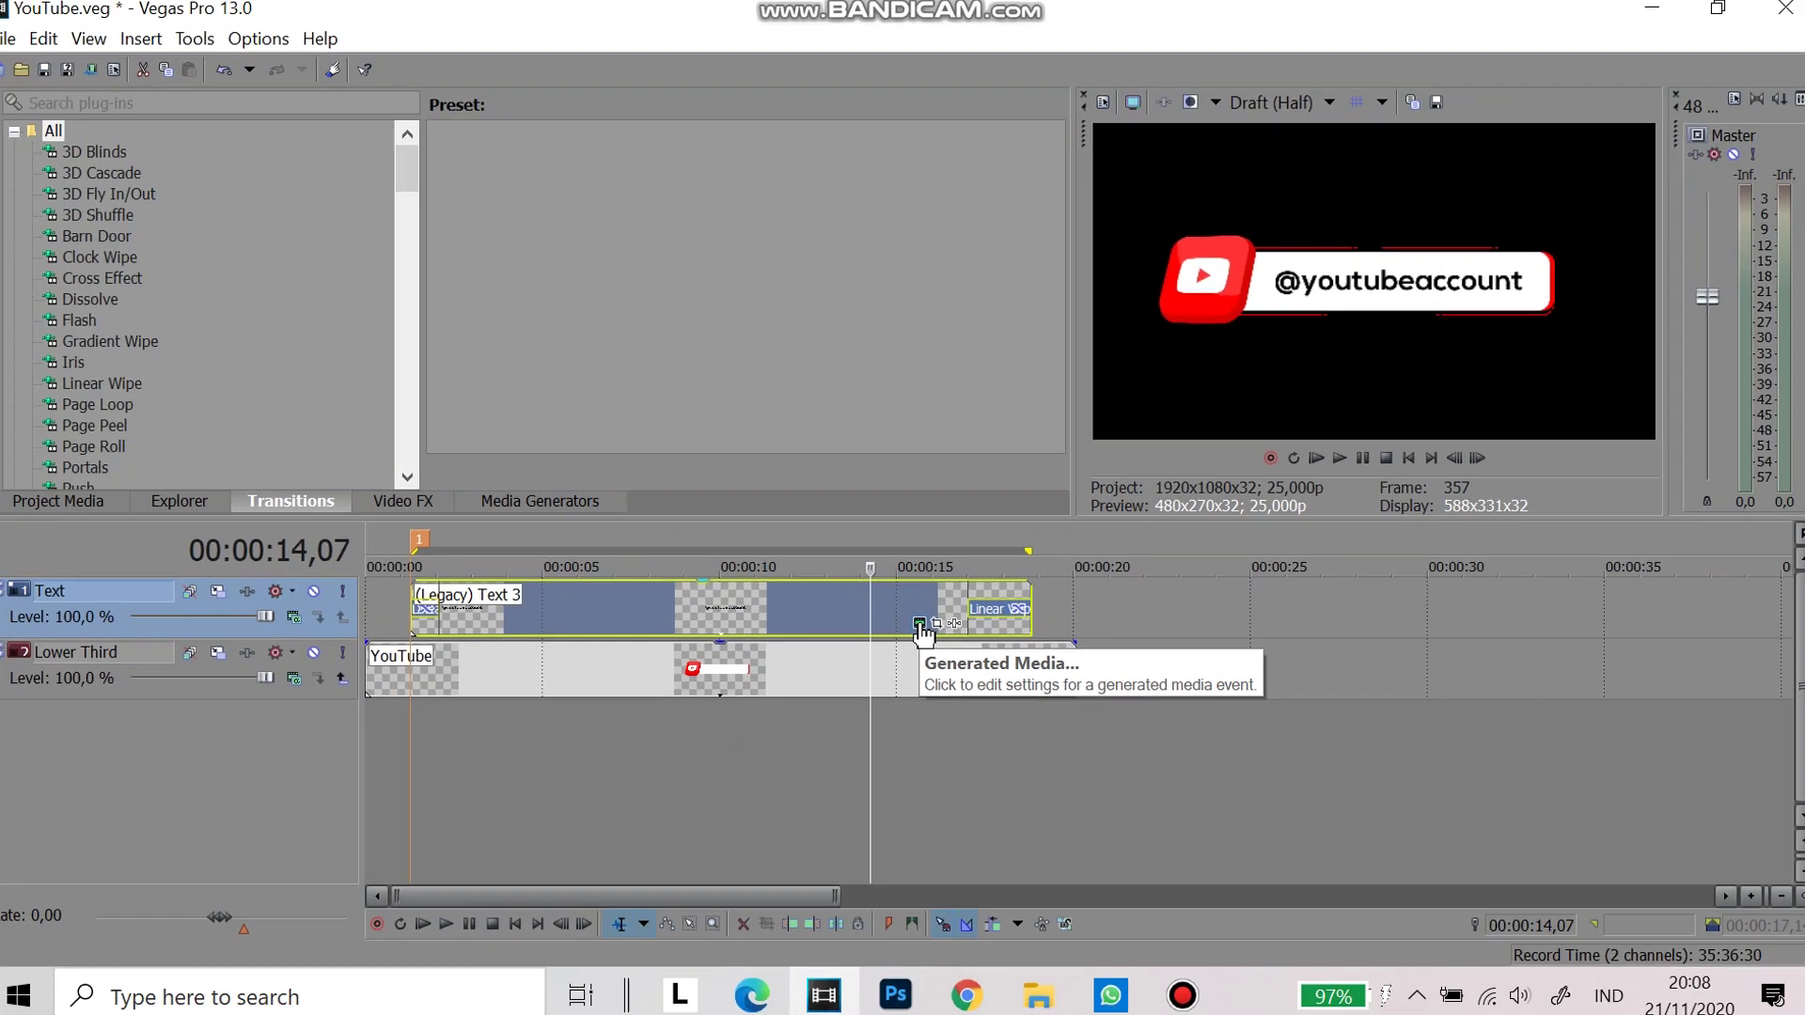
{"action": "left_click", "coordinate": [937, 747]}
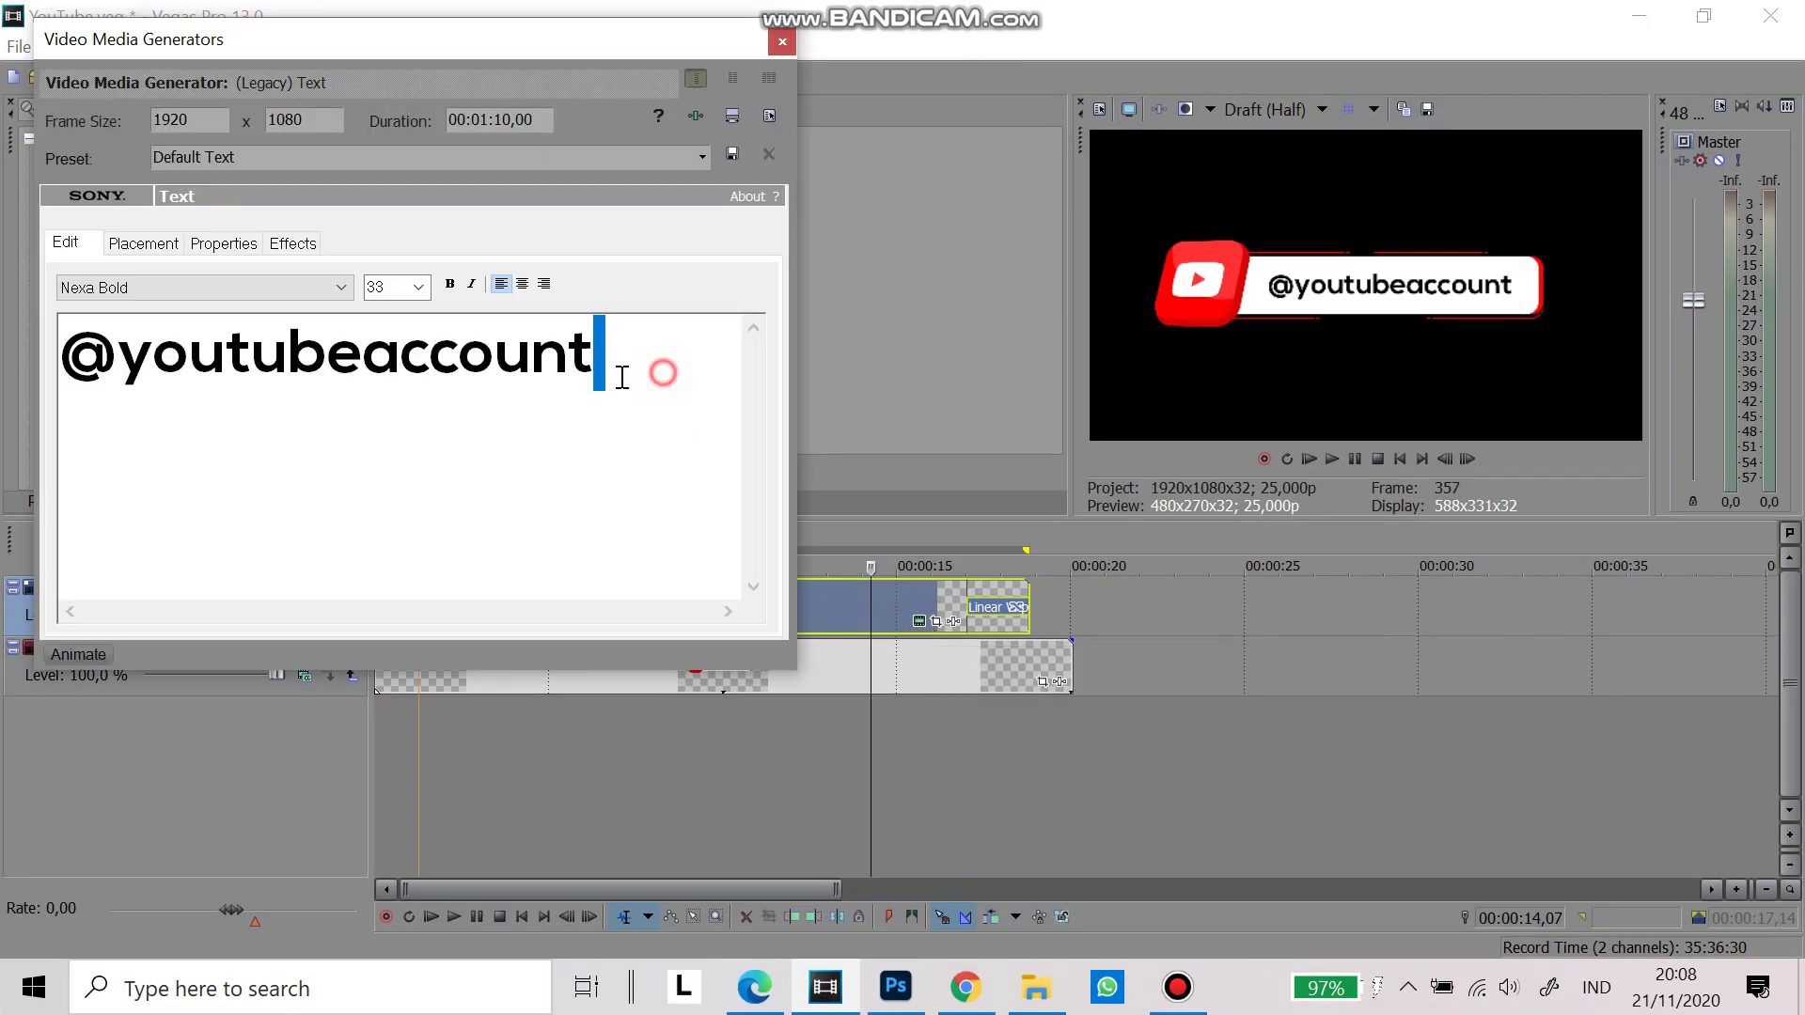
{"action": "key", "text": "ctrl+a"}
{"action": "key", "text": "BackSpace"}
{"action": "type", "text": "Tube"}
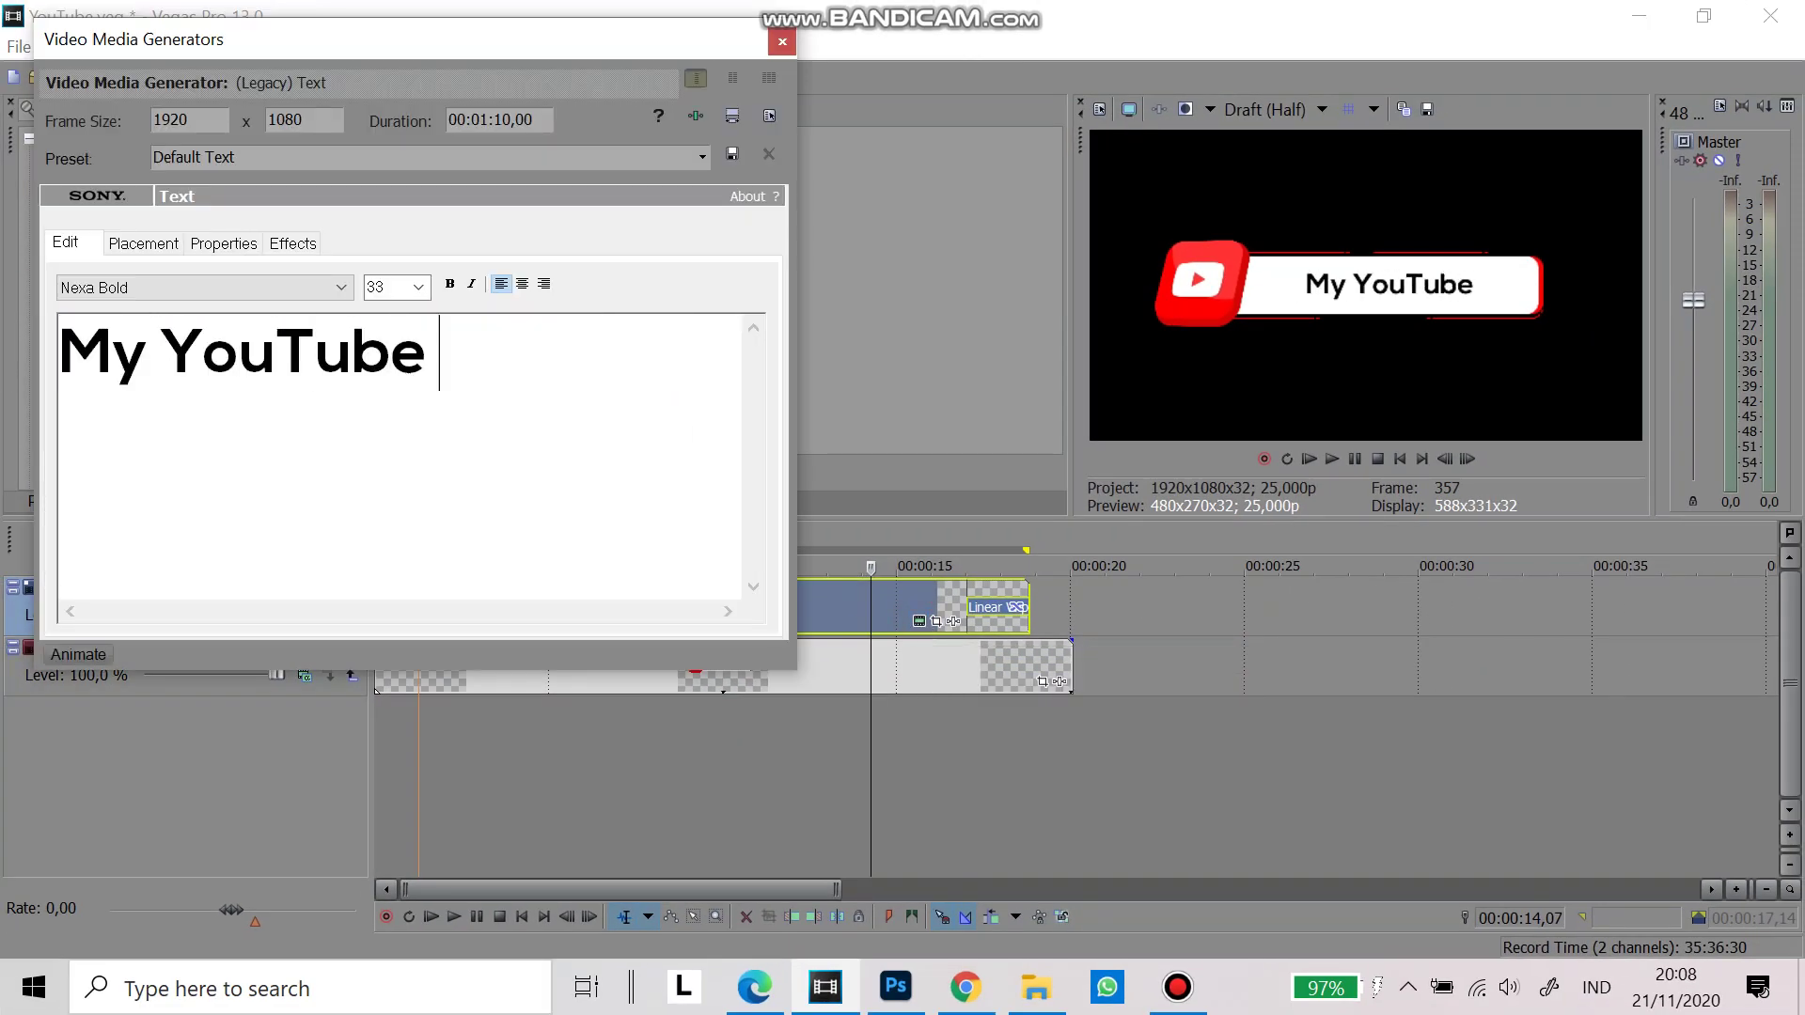
{"action": "type", "text": " Channel"}
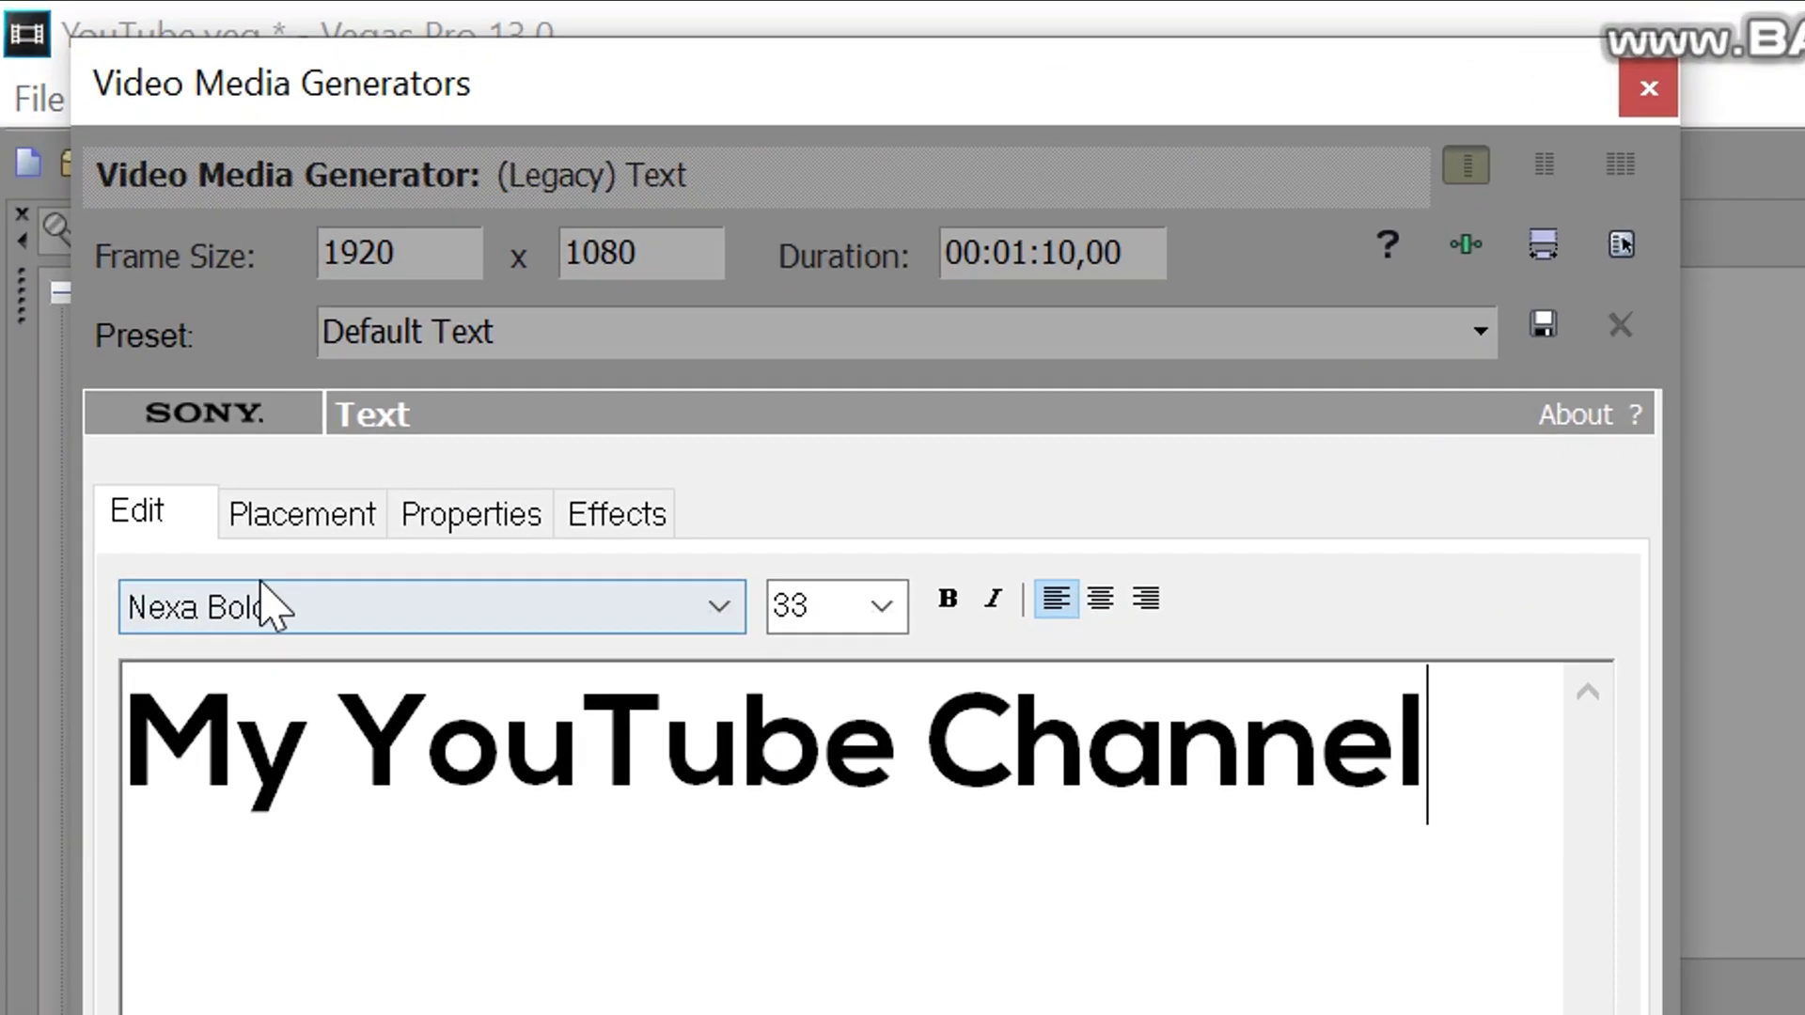
Reposition the text in Placement so it sits slightly right within the white bar
{"action": "left_click", "coordinate": [143, 246]}
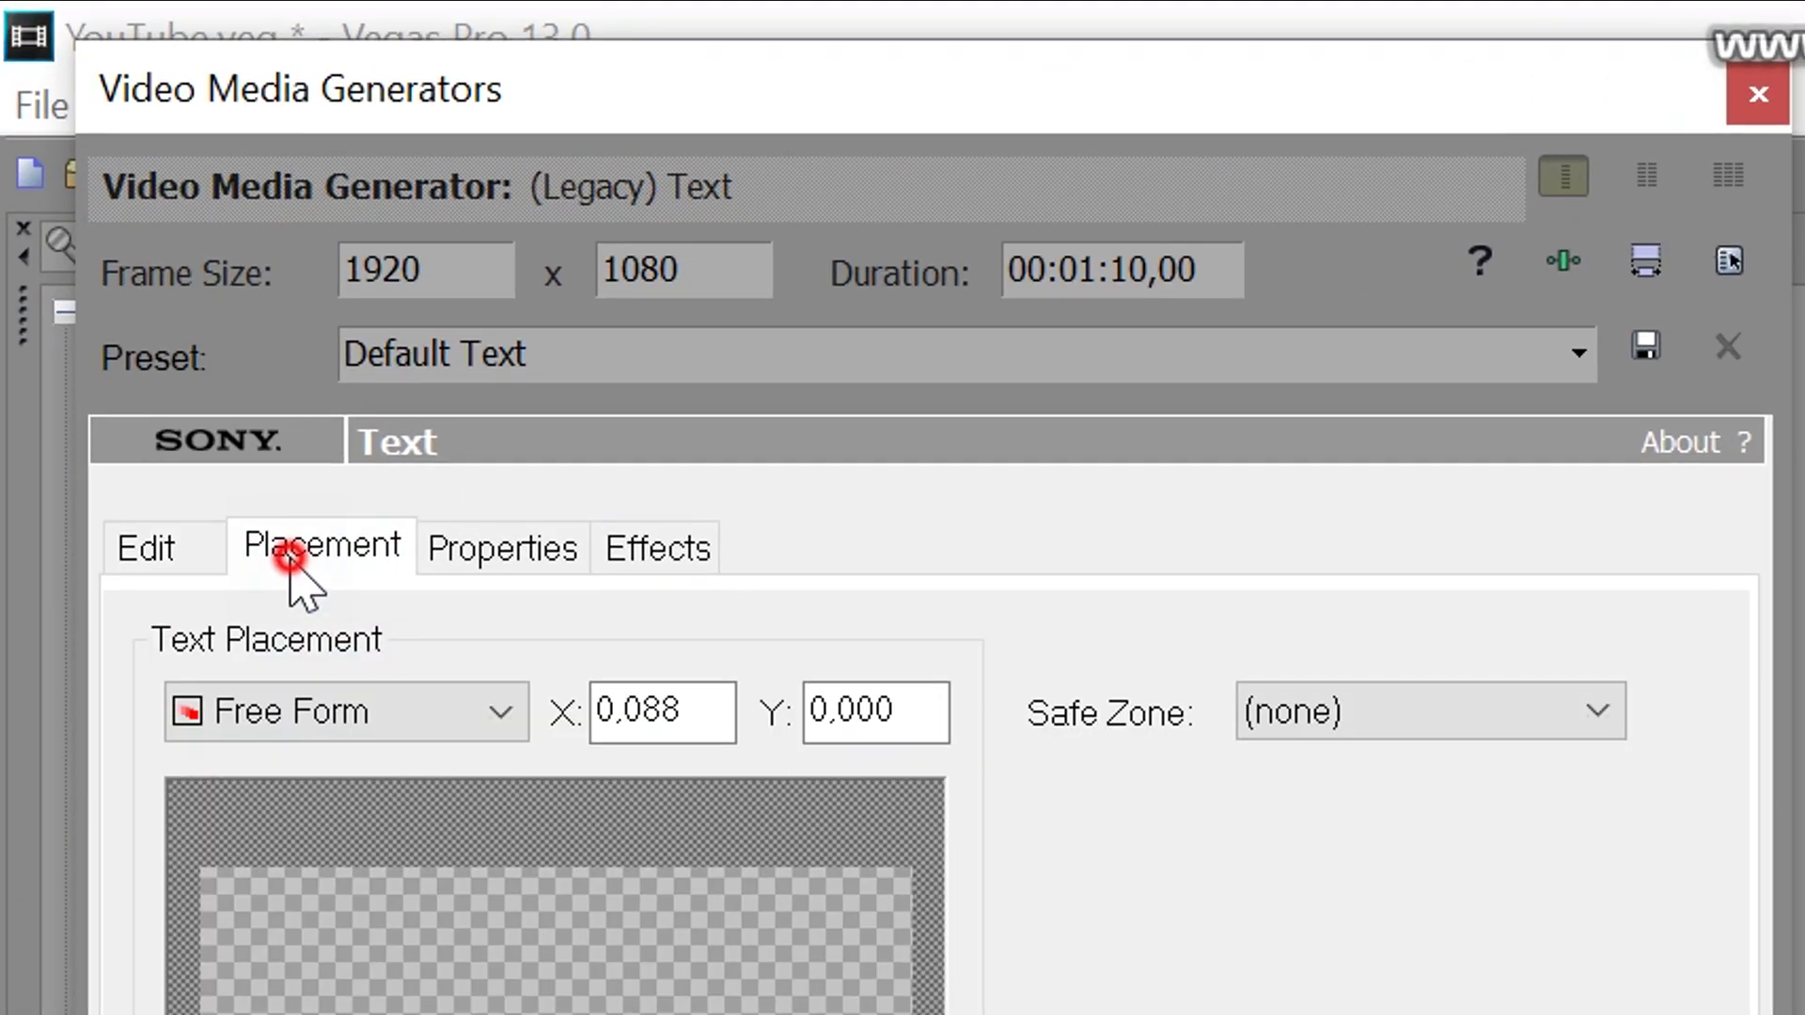
{"action": "left_click_drag", "start_coordinate": [272, 483], "coordinate": [320, 478]}
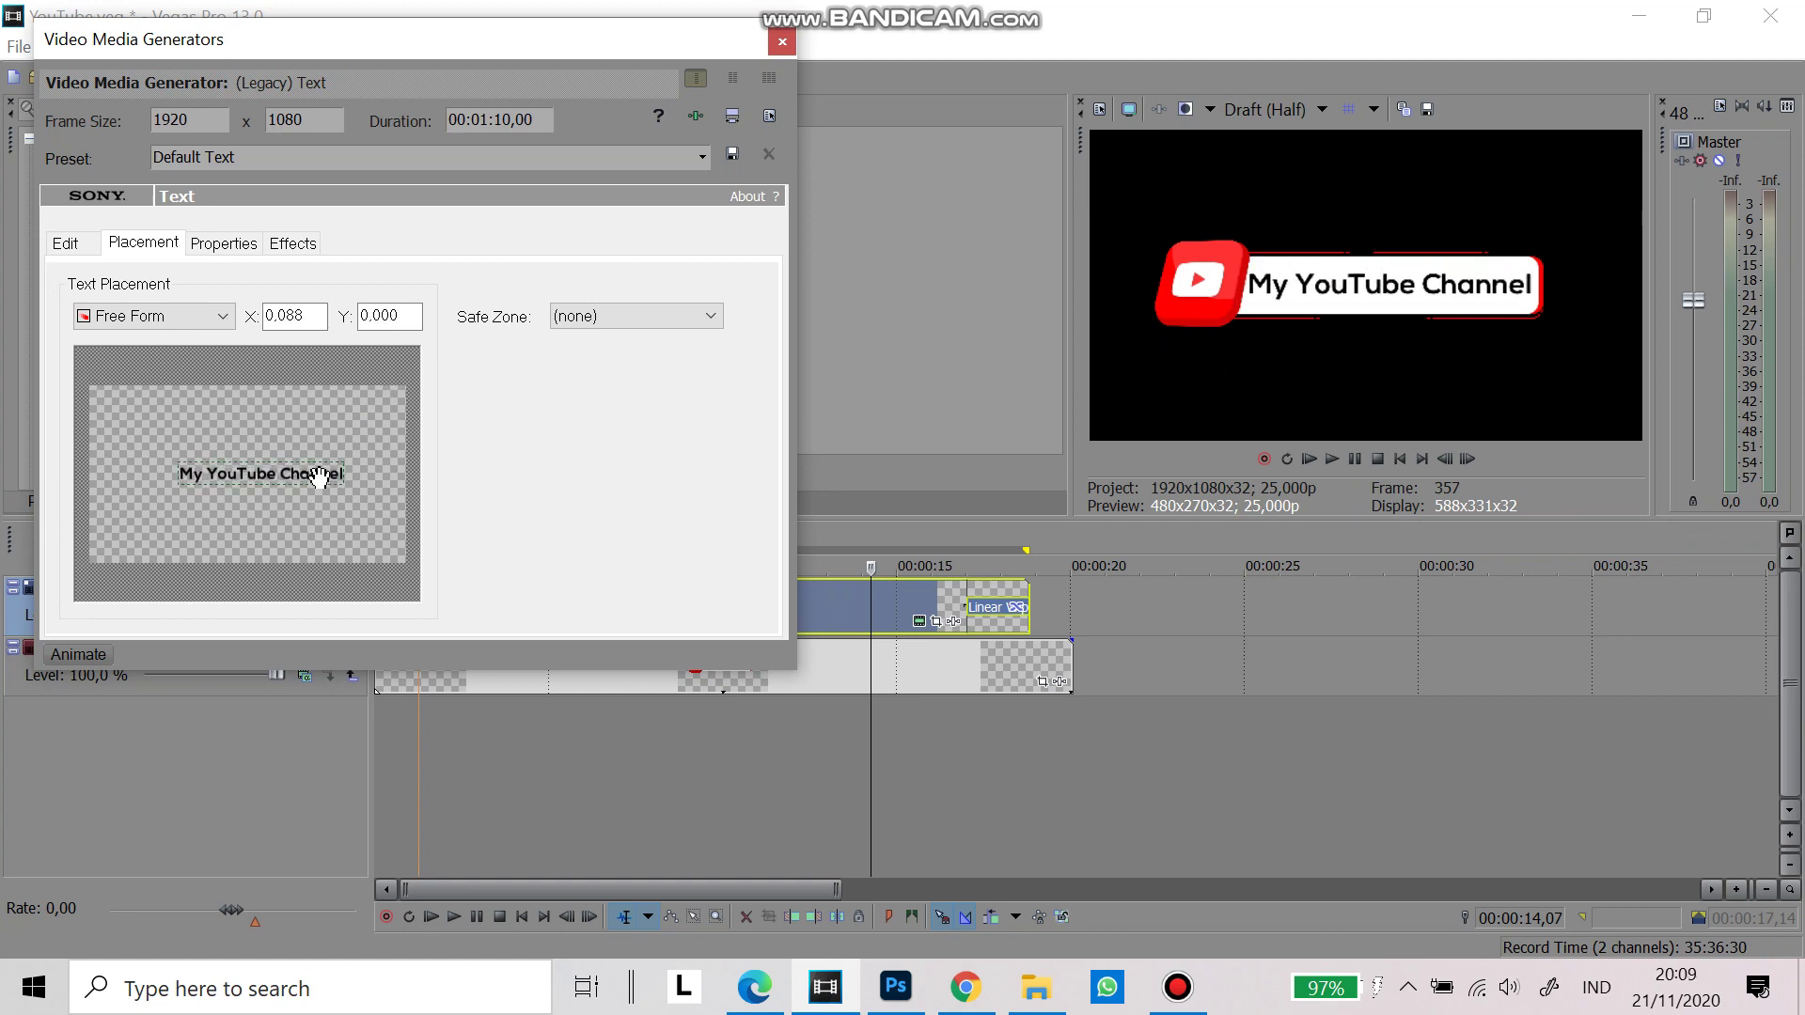
{"action": "left_click_drag", "start_coordinate": [318, 477], "coordinate": [321, 477]}
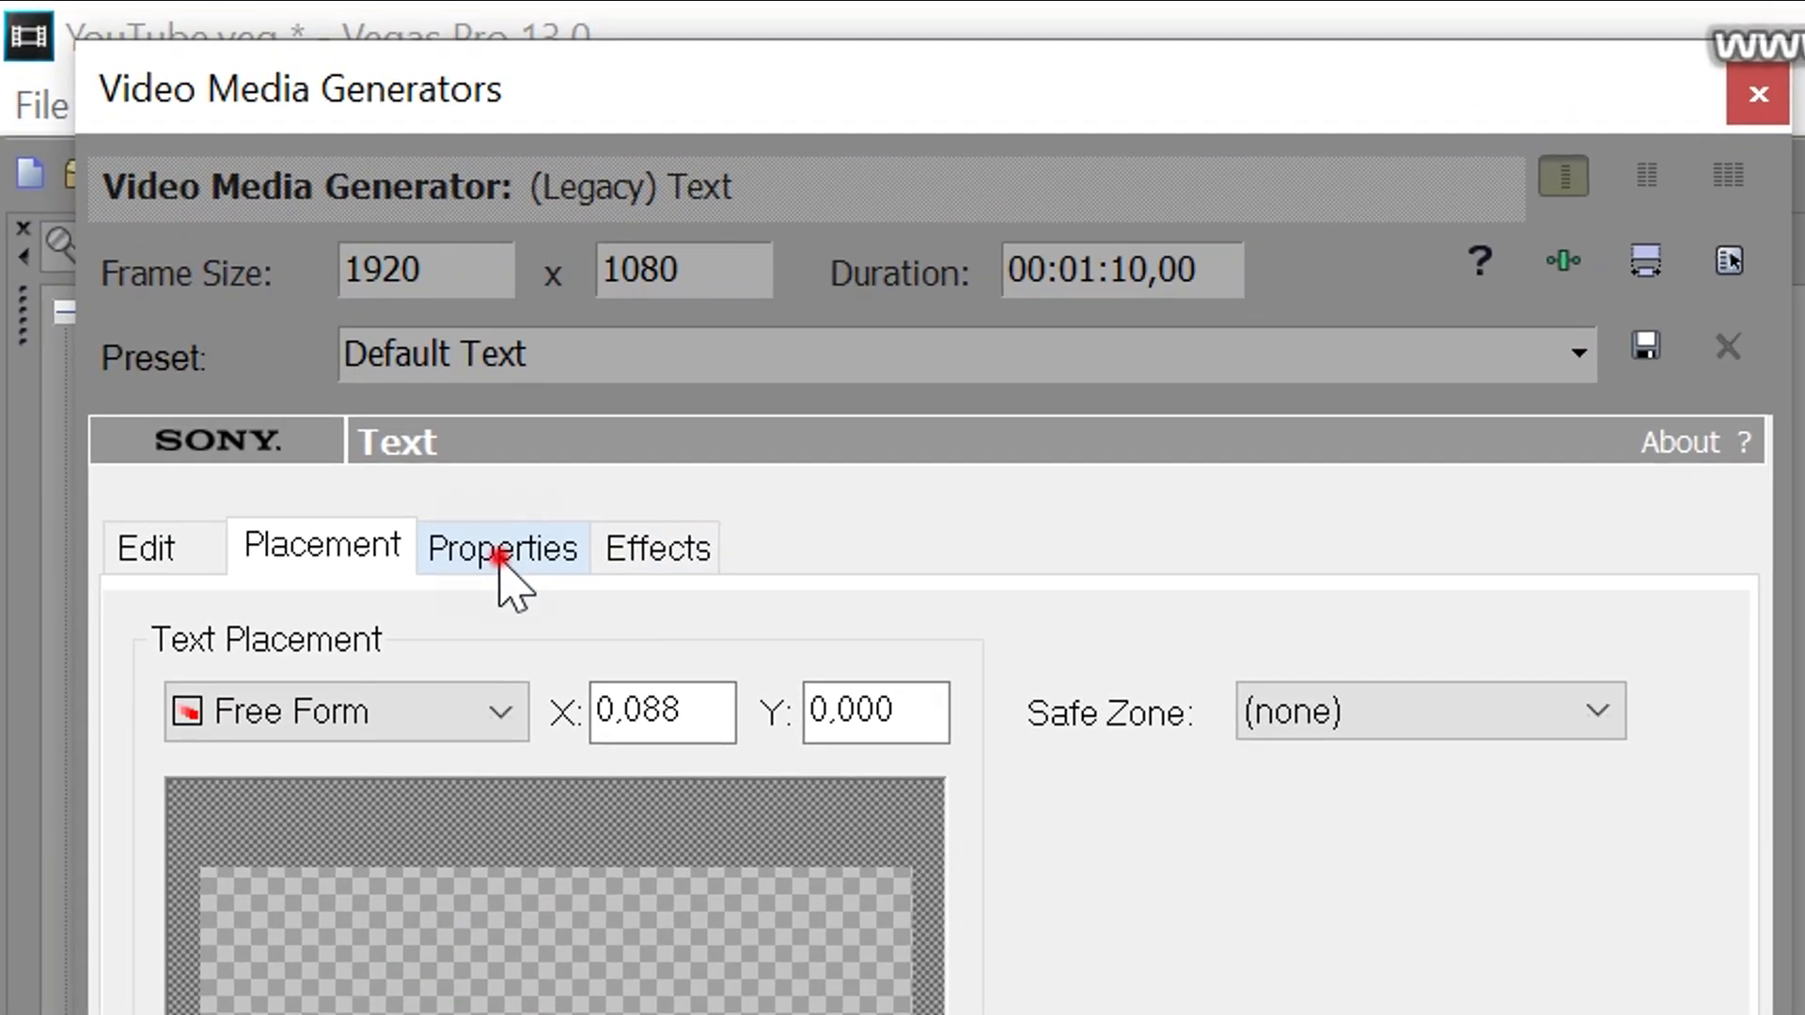
Colour the banner text red, eyedropped from the YouTube logo
{"action": "left_click", "coordinate": [501, 554]}
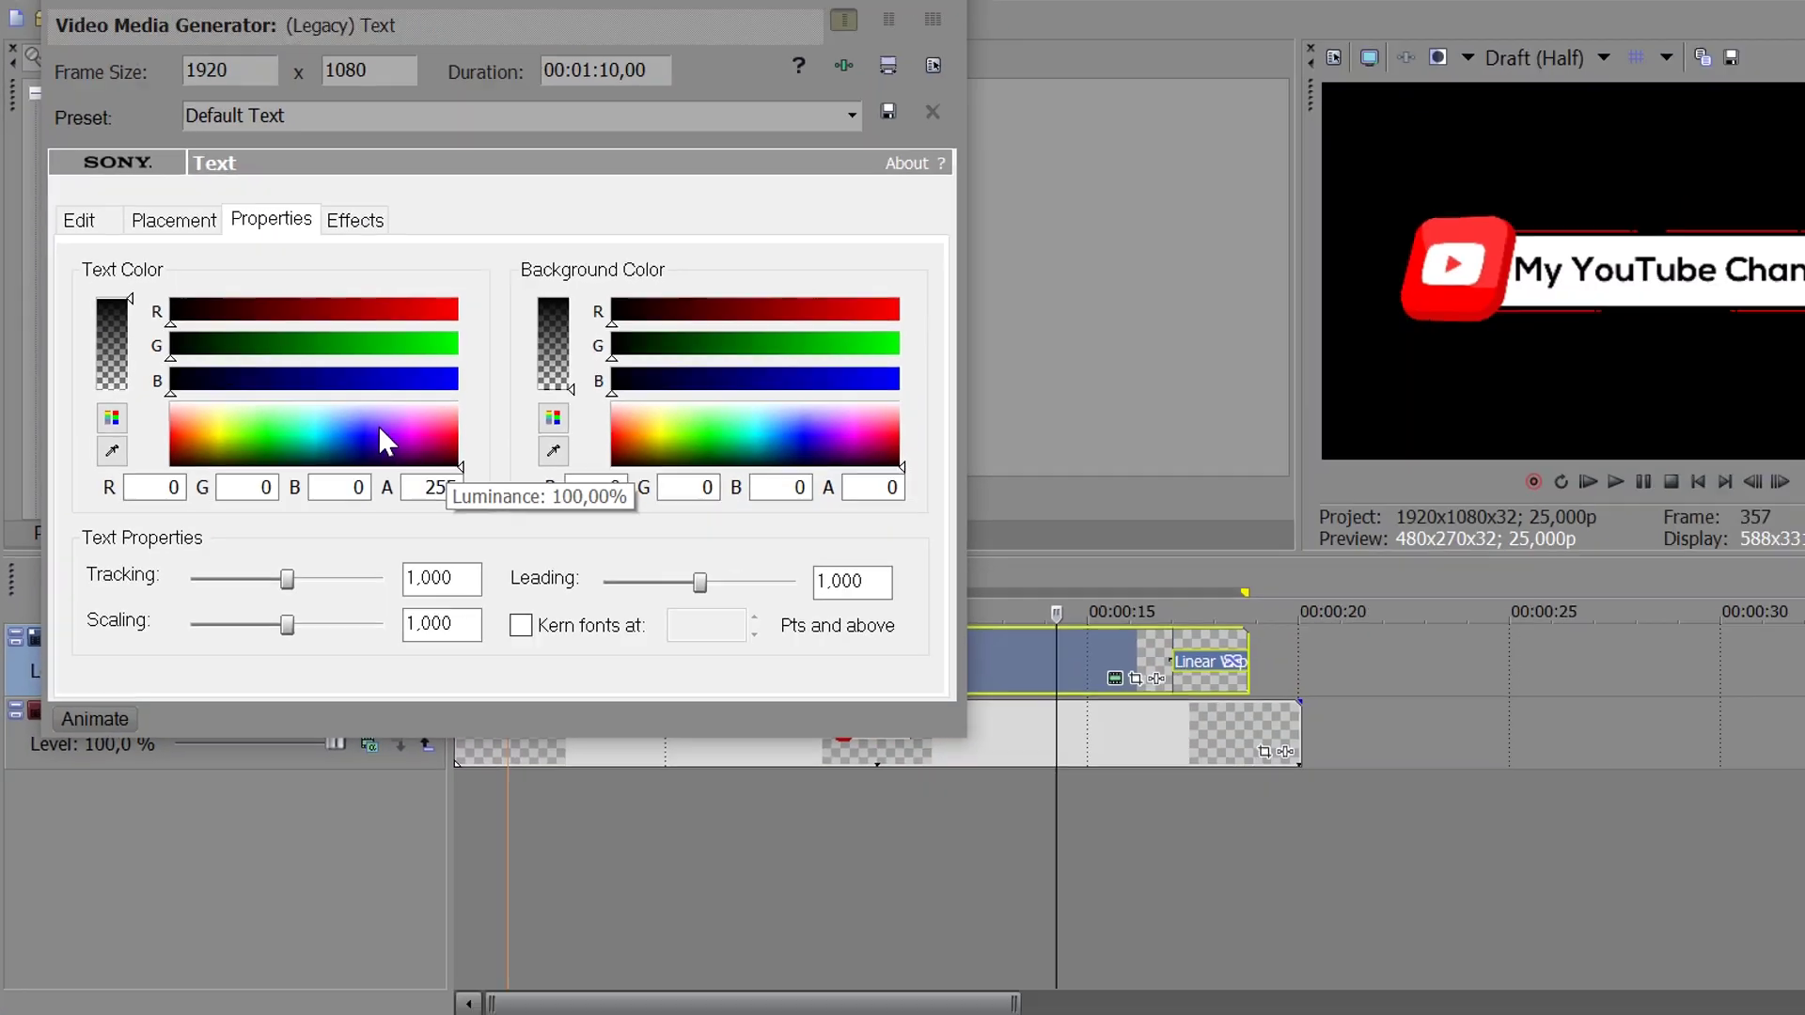
{"action": "left_click", "coordinate": [281, 418]}
{"action": "left_click_drag", "start_coordinate": [281, 421], "coordinate": [323, 449]}
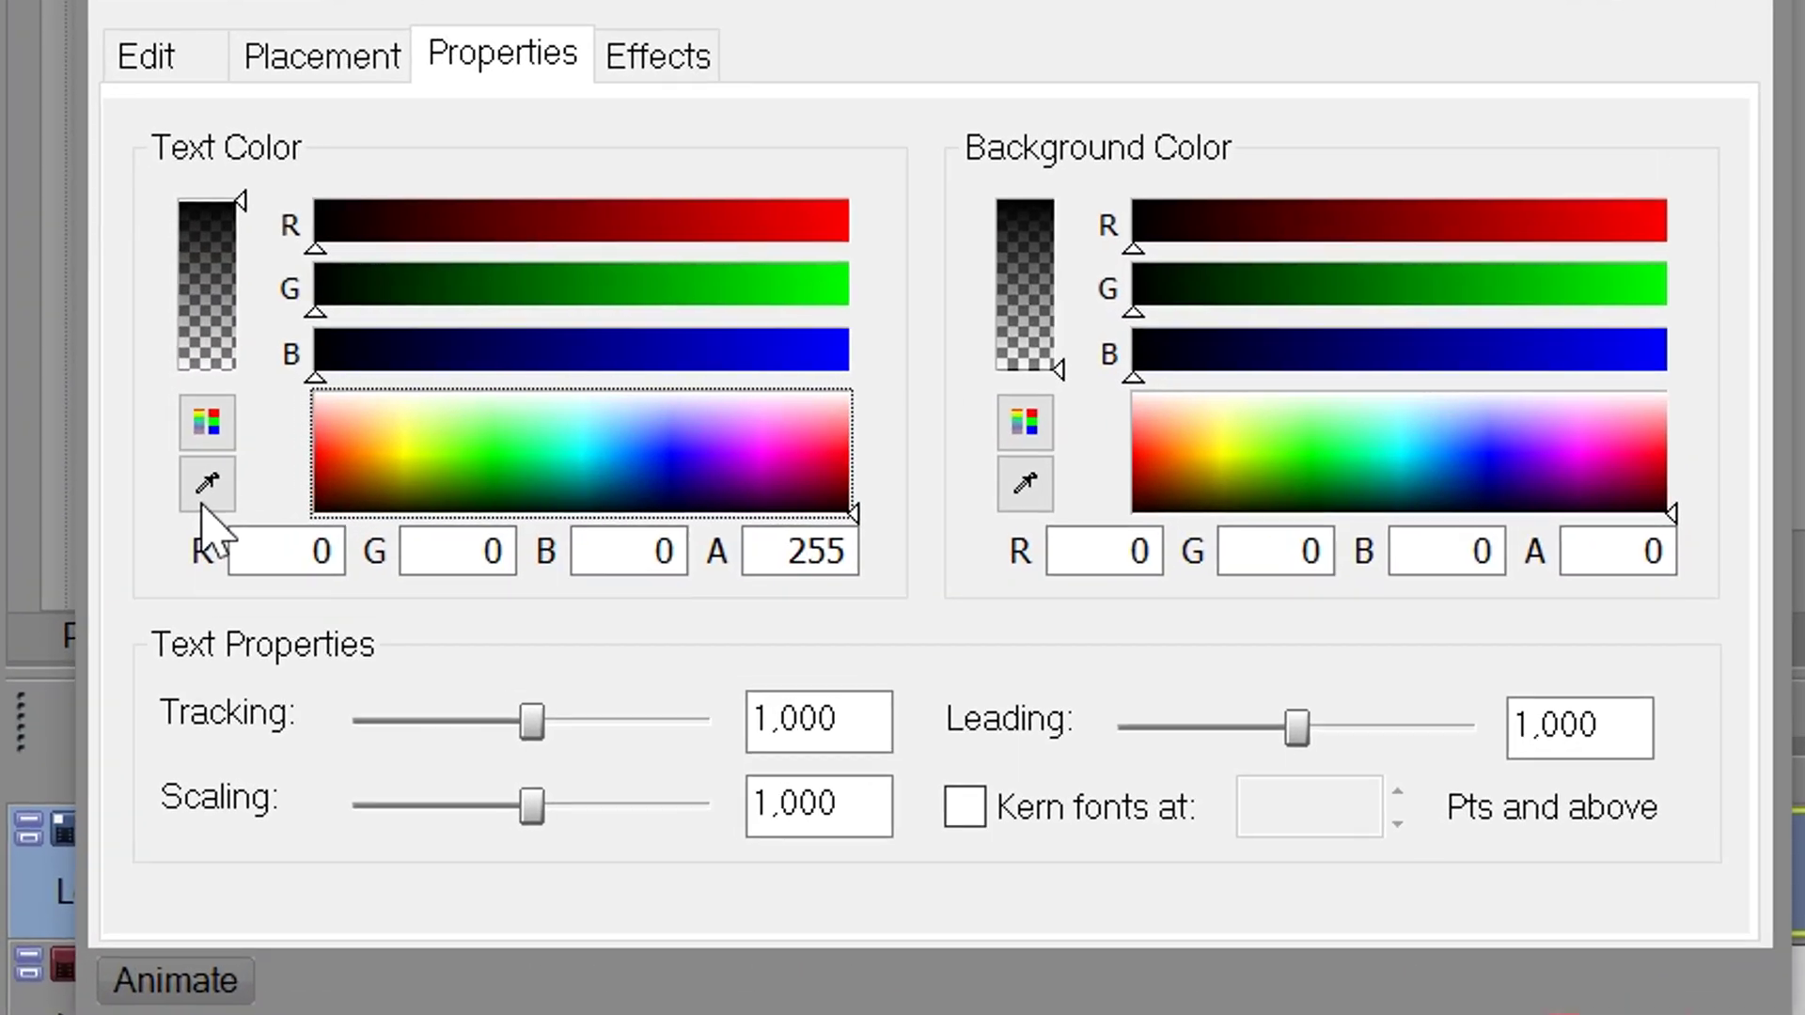
{"action": "left_click", "coordinate": [209, 487]}
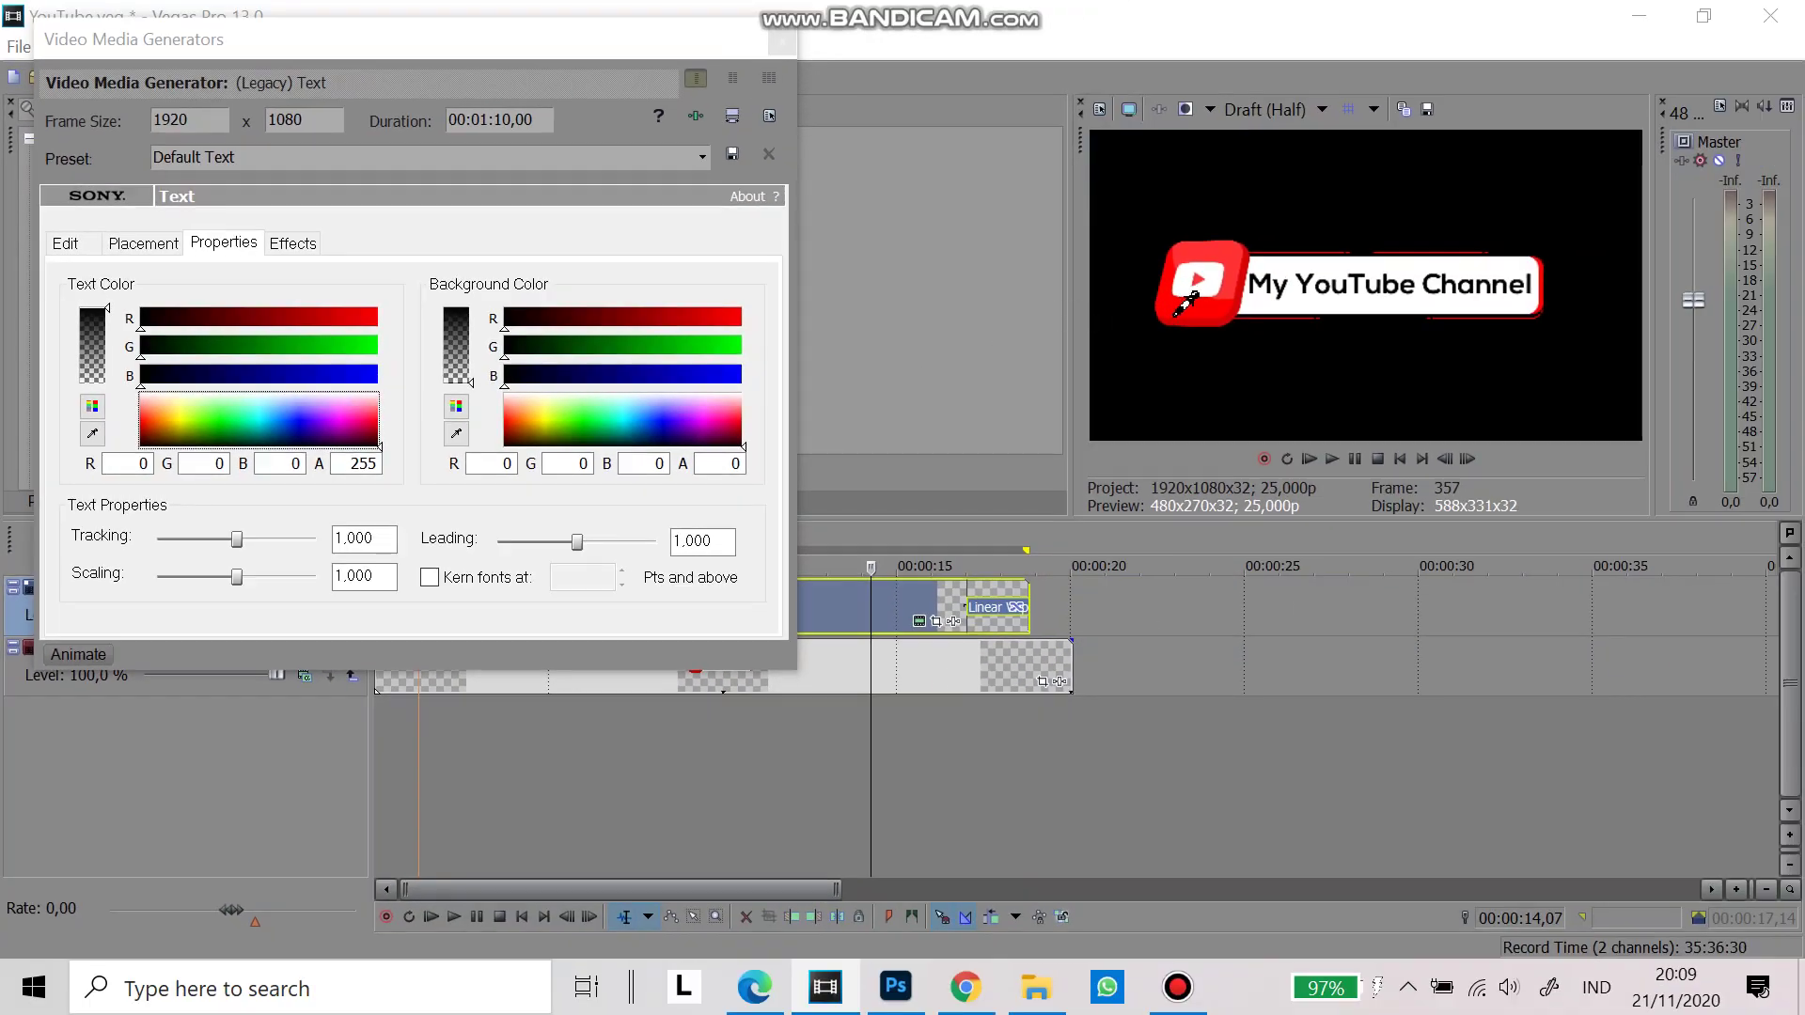
{"action": "left_click", "coordinate": [1178, 312]}
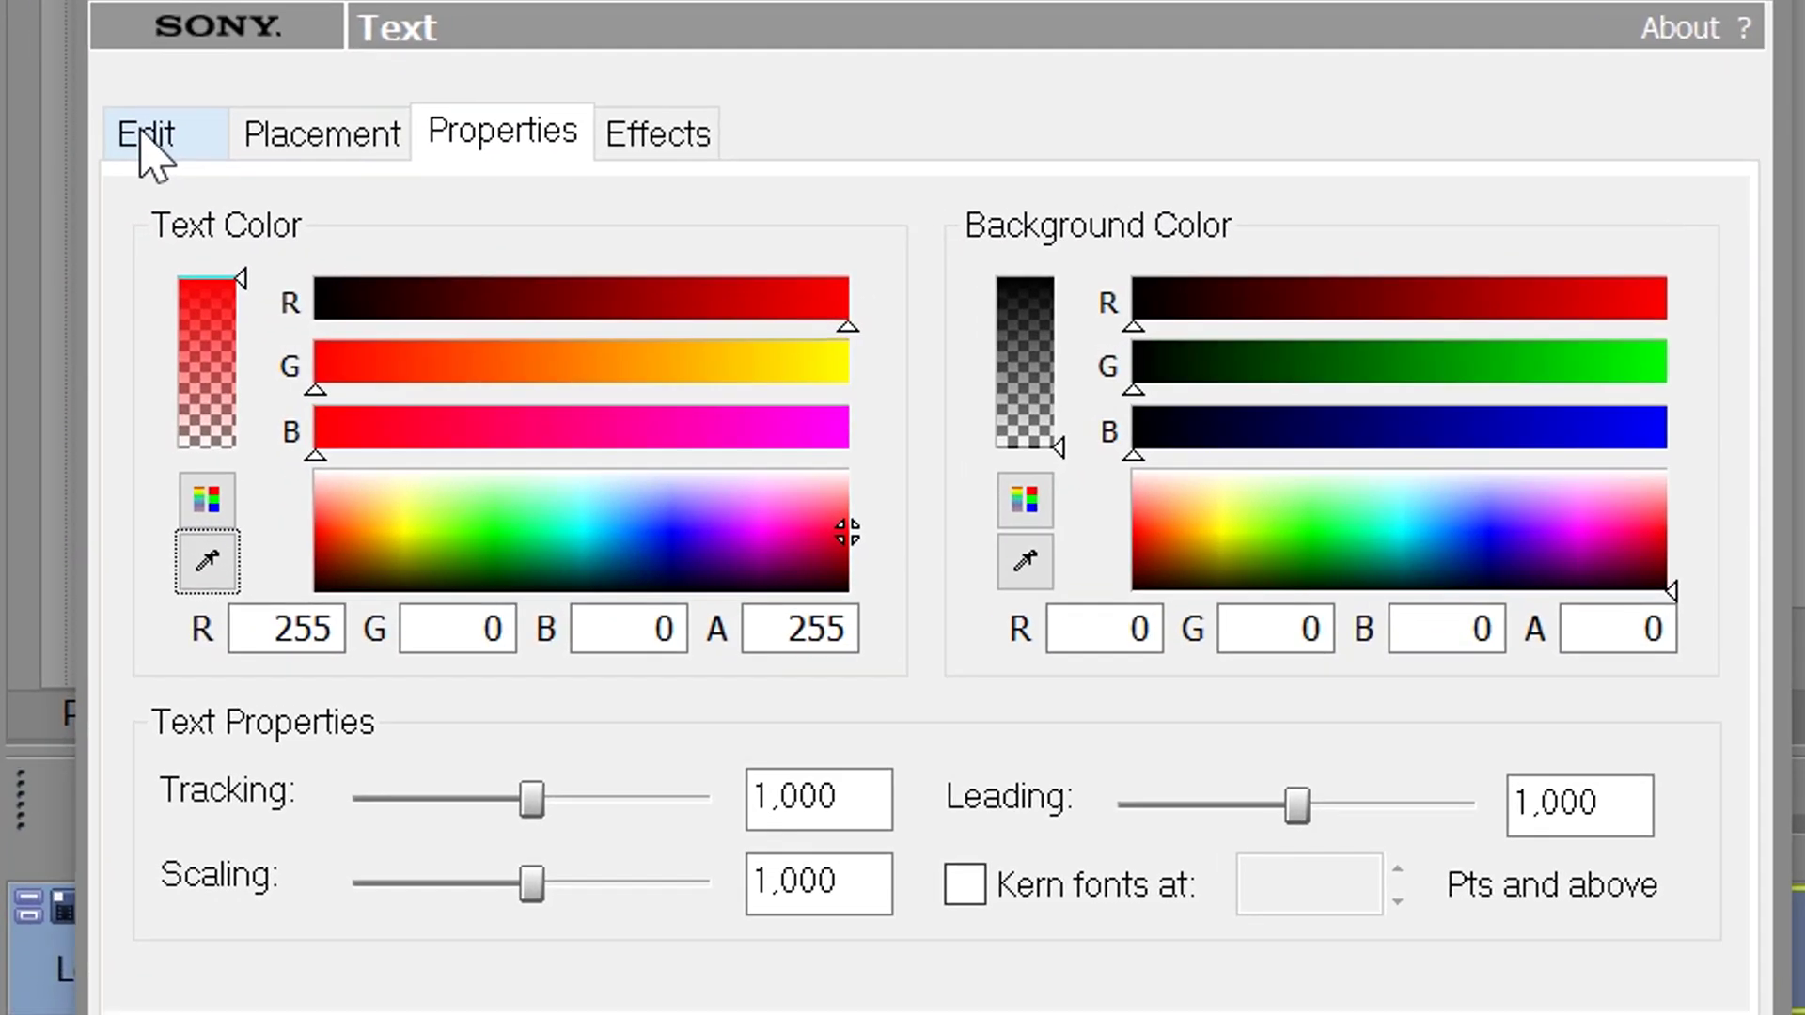
Set the banner text's font size to 28
{"action": "left_click", "coordinate": [65, 245]}
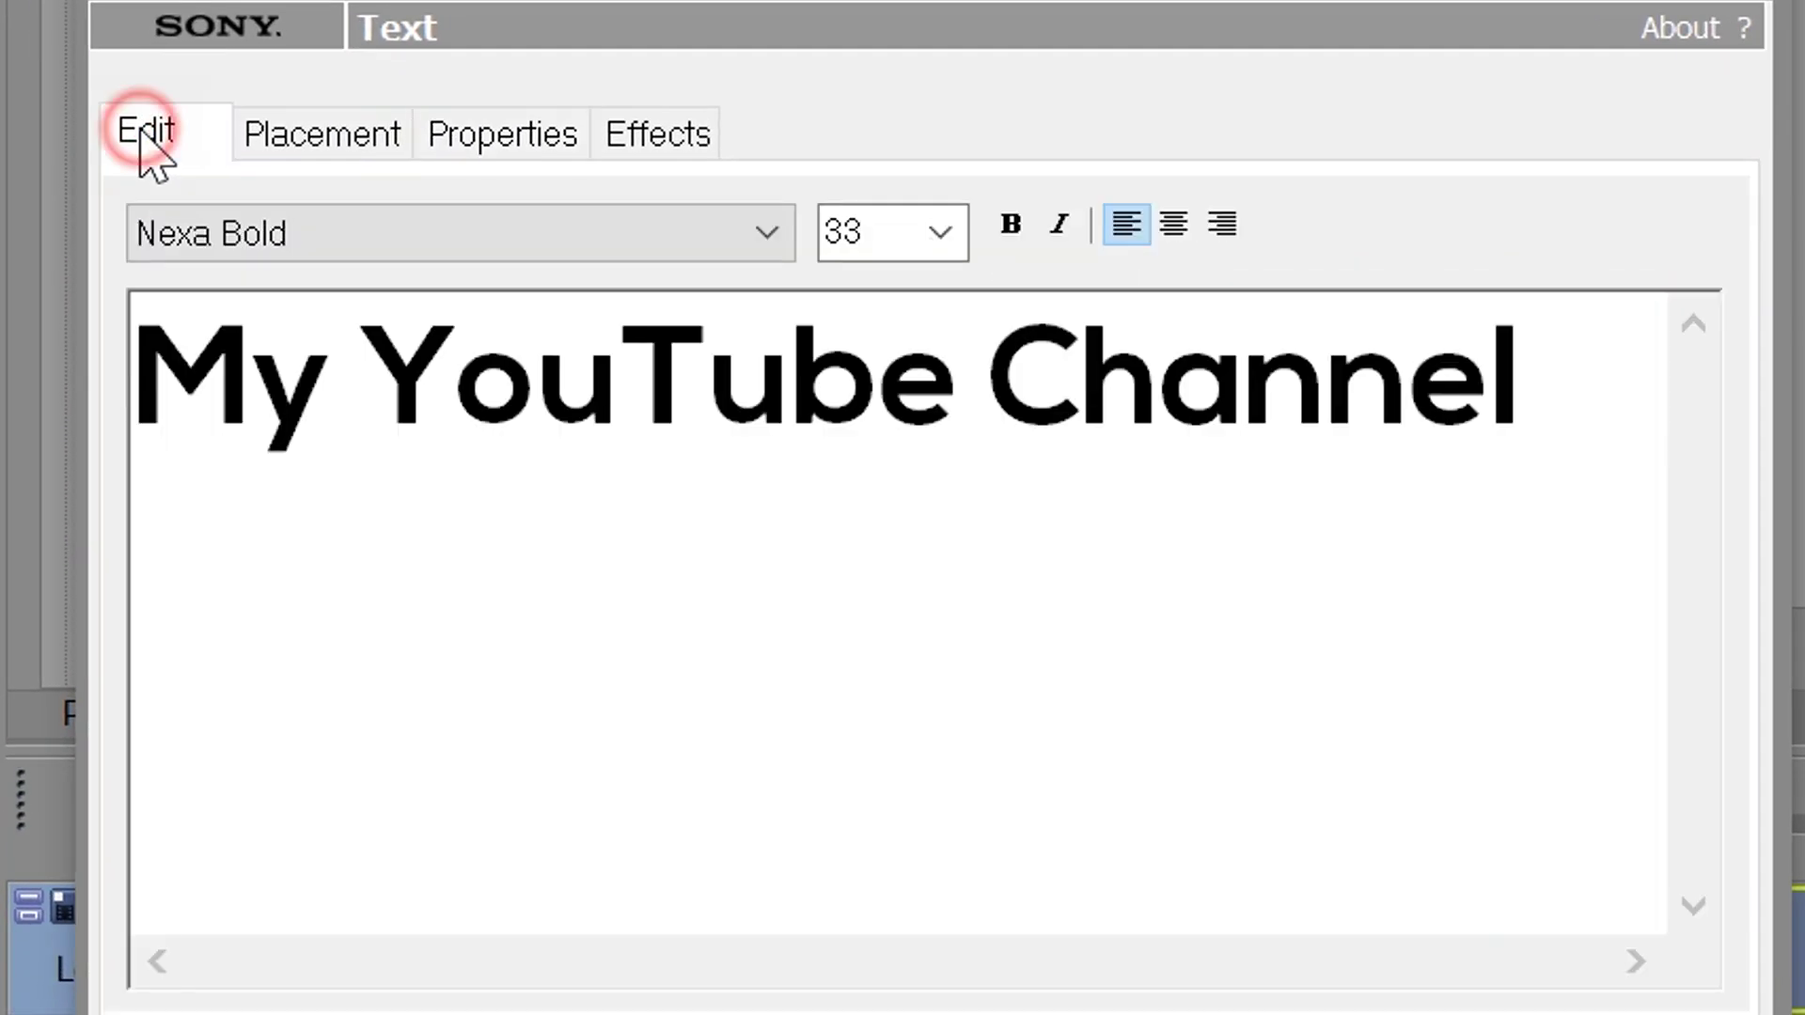
{"action": "left_click", "coordinate": [962, 233]}
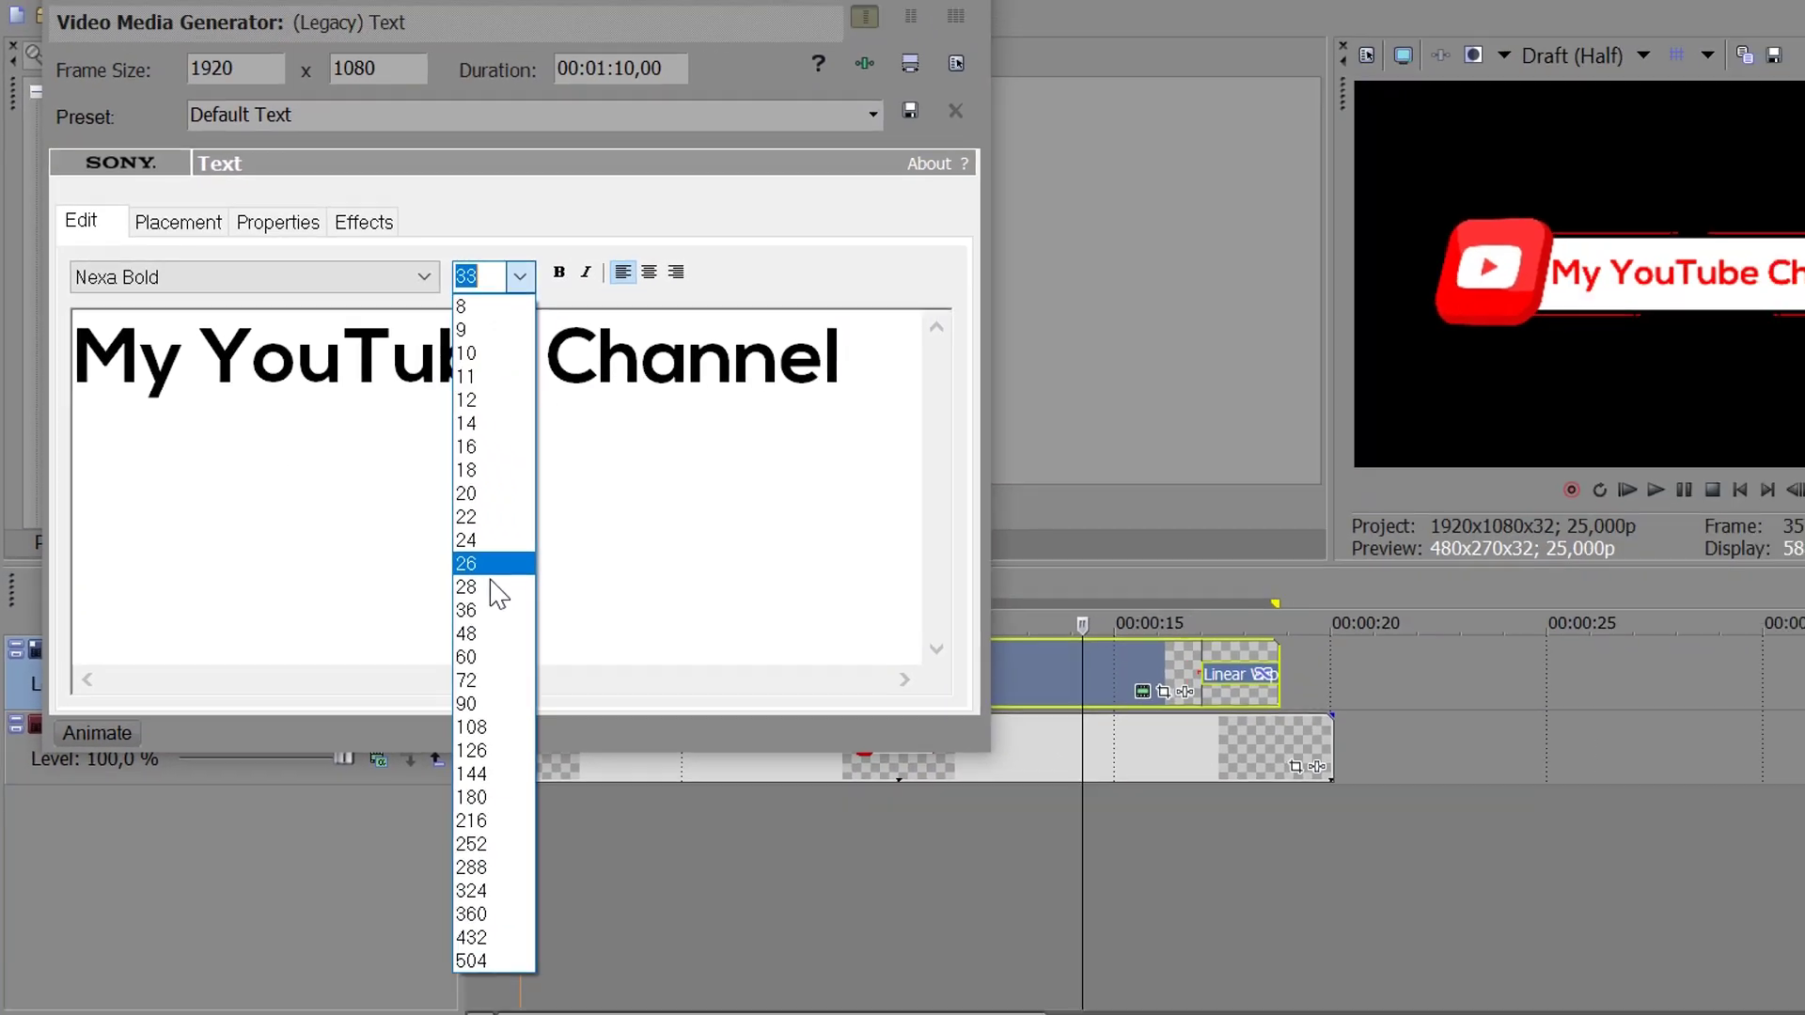
{"action": "left_click", "coordinate": [395, 532]}
{"action": "key", "text": "Up"}
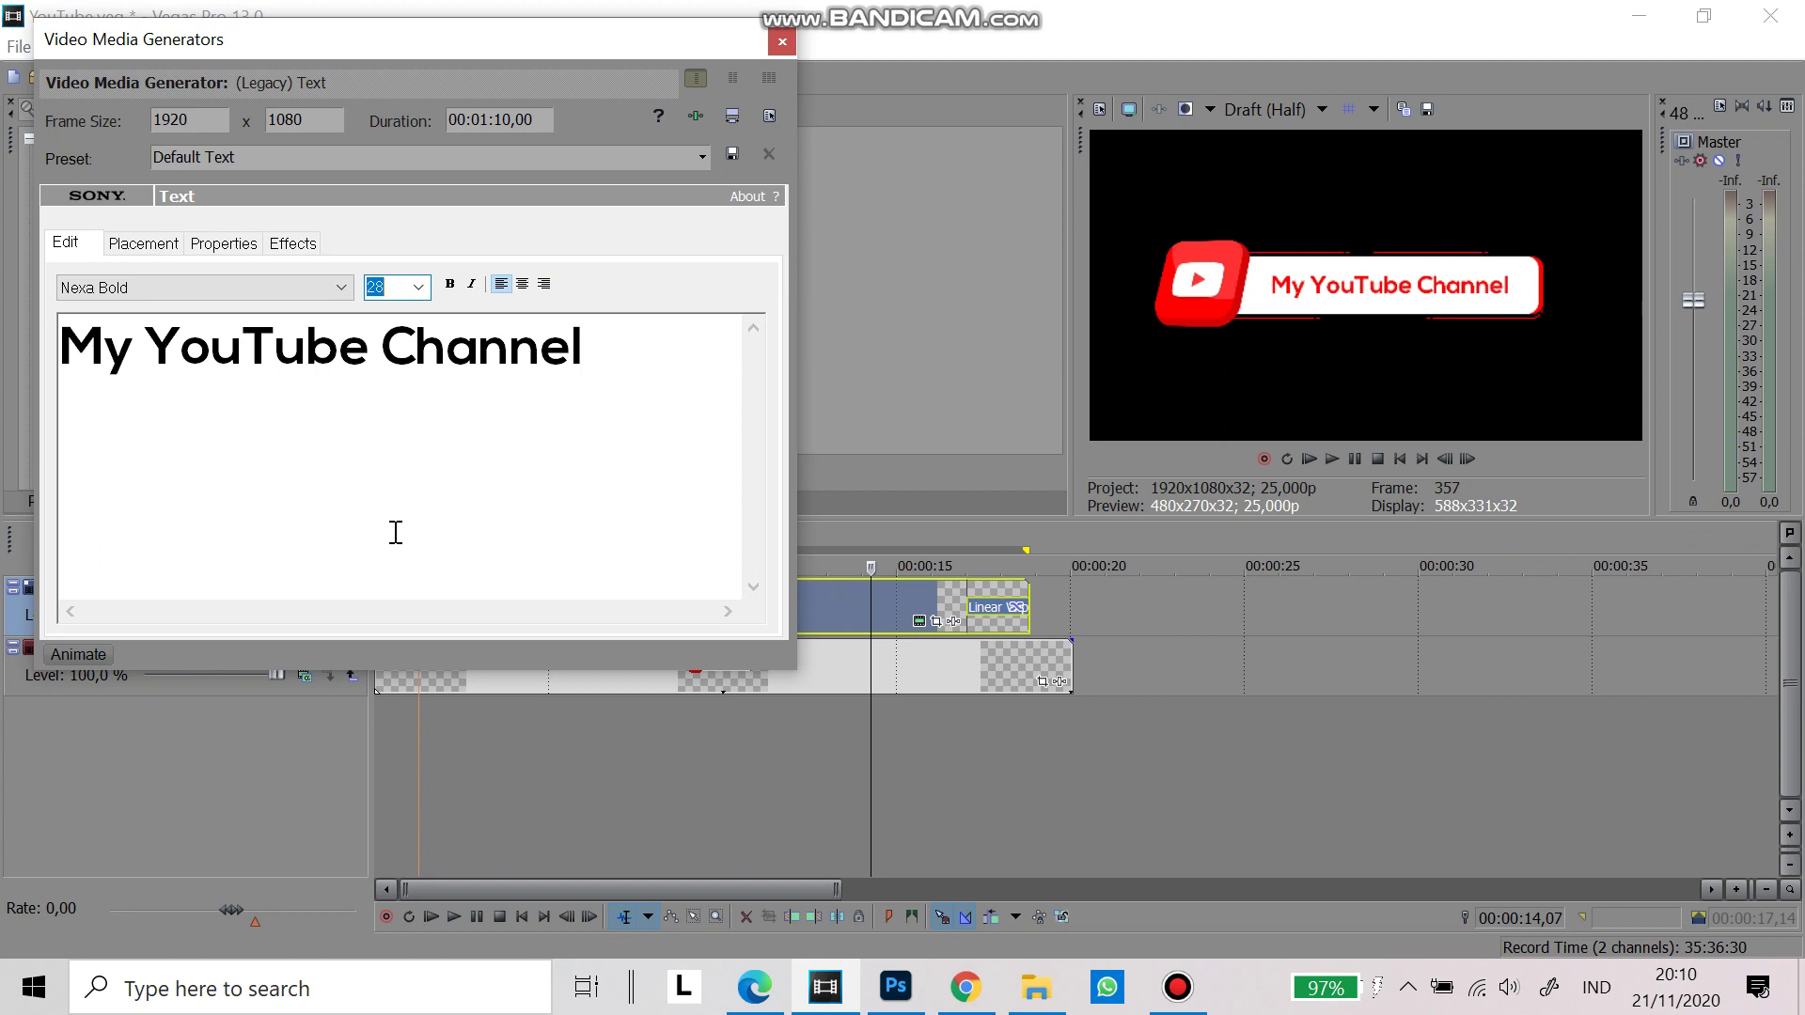
Close the text generator and save the project as My YouTube.veg
{"action": "left_click", "coordinate": [783, 41]}
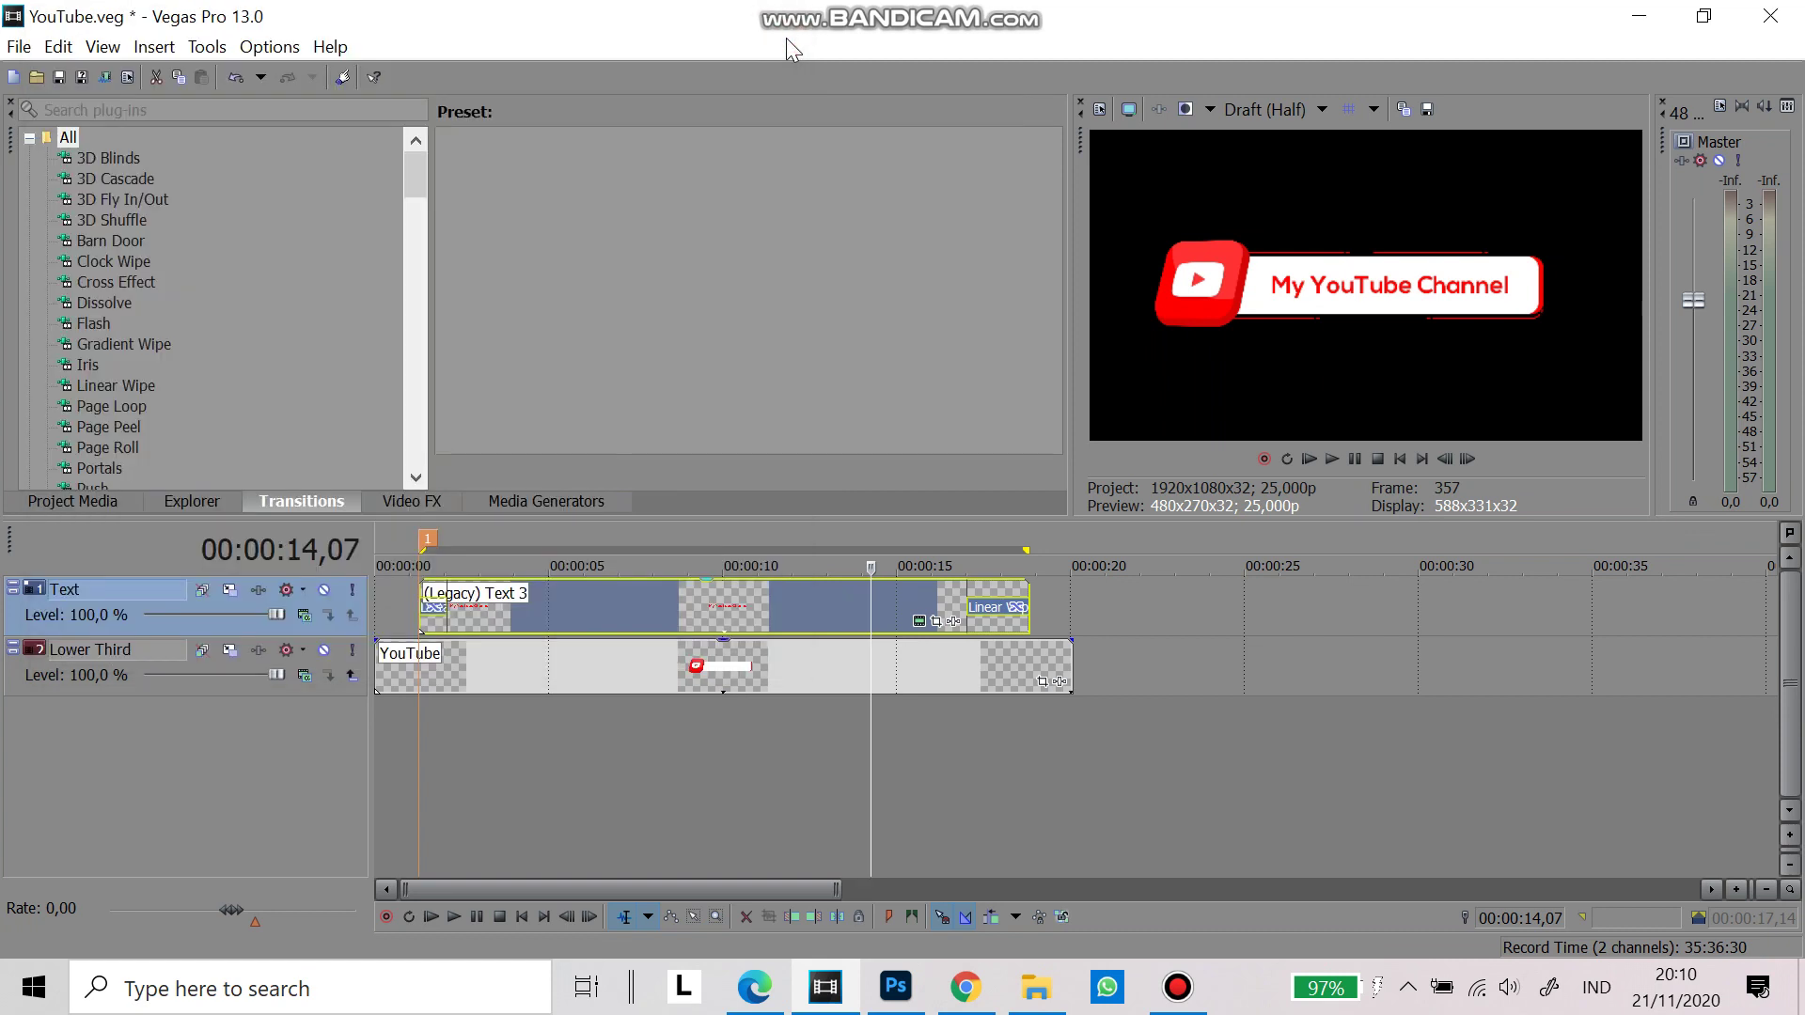
{"action": "left_click", "coordinate": [17, 47]}
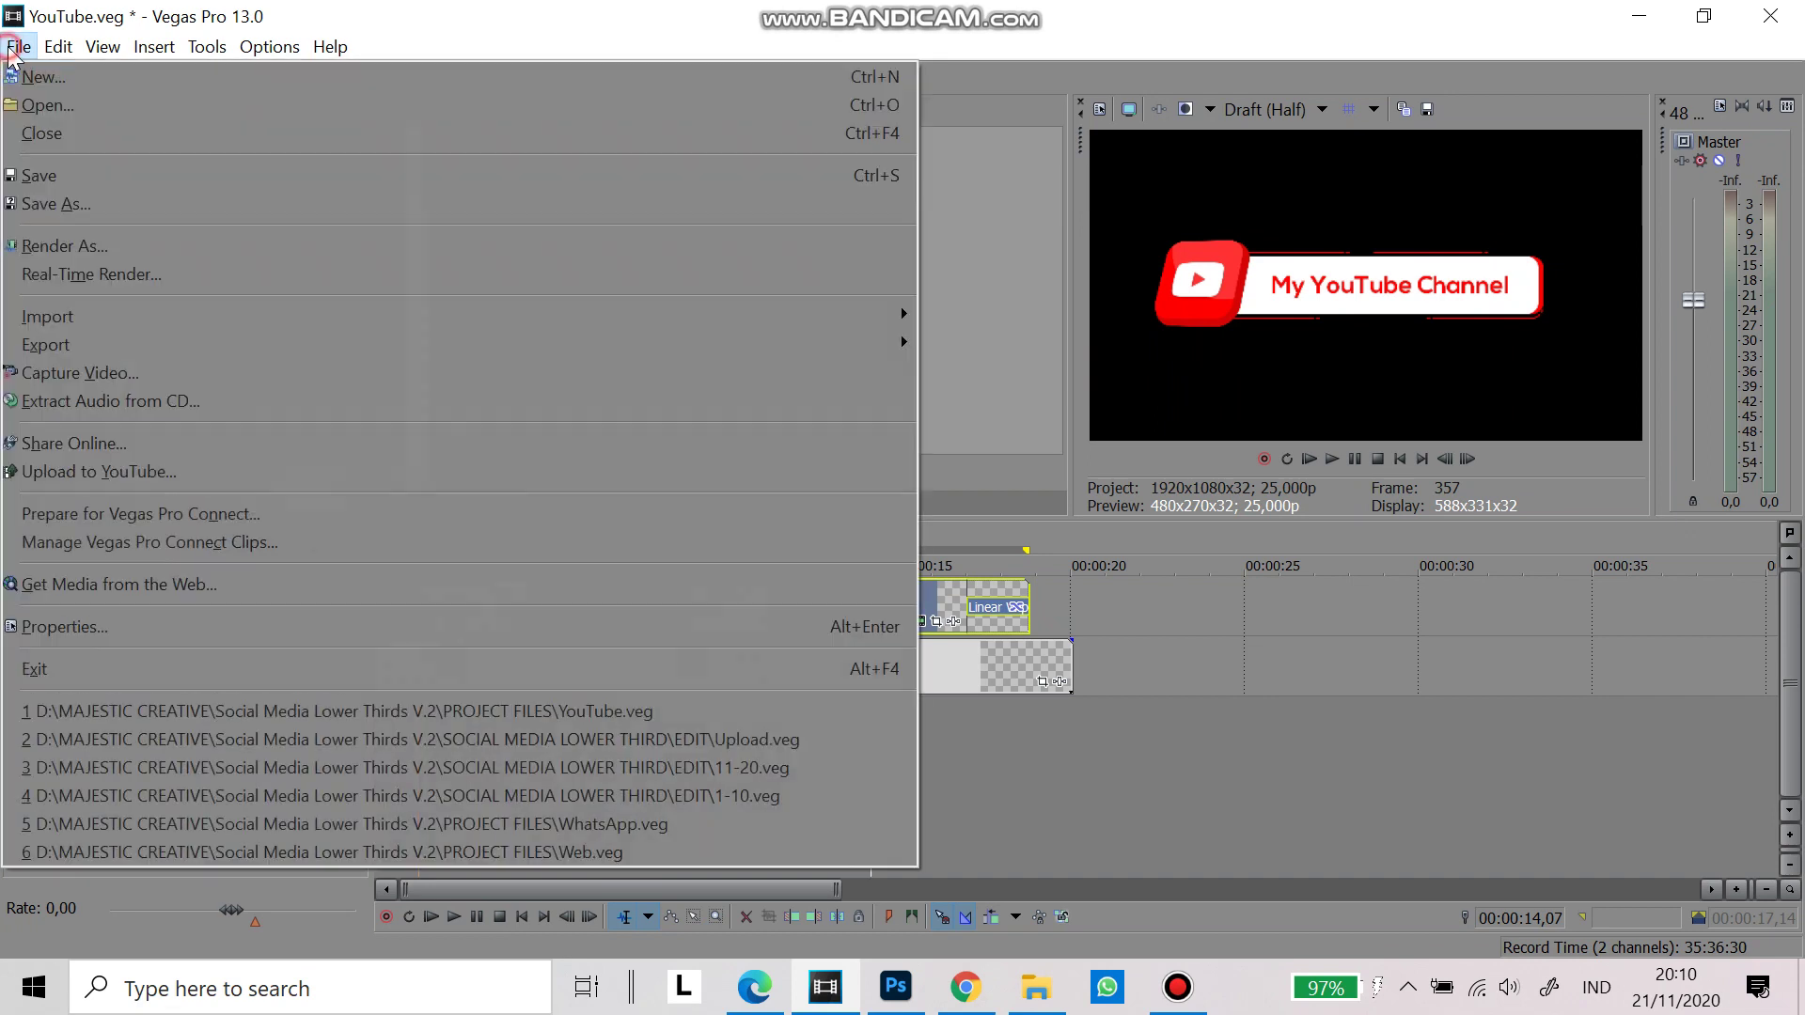
{"action": "left_click", "coordinate": [75, 207]}
{"action": "type", "text": "My YouTube.veg"}
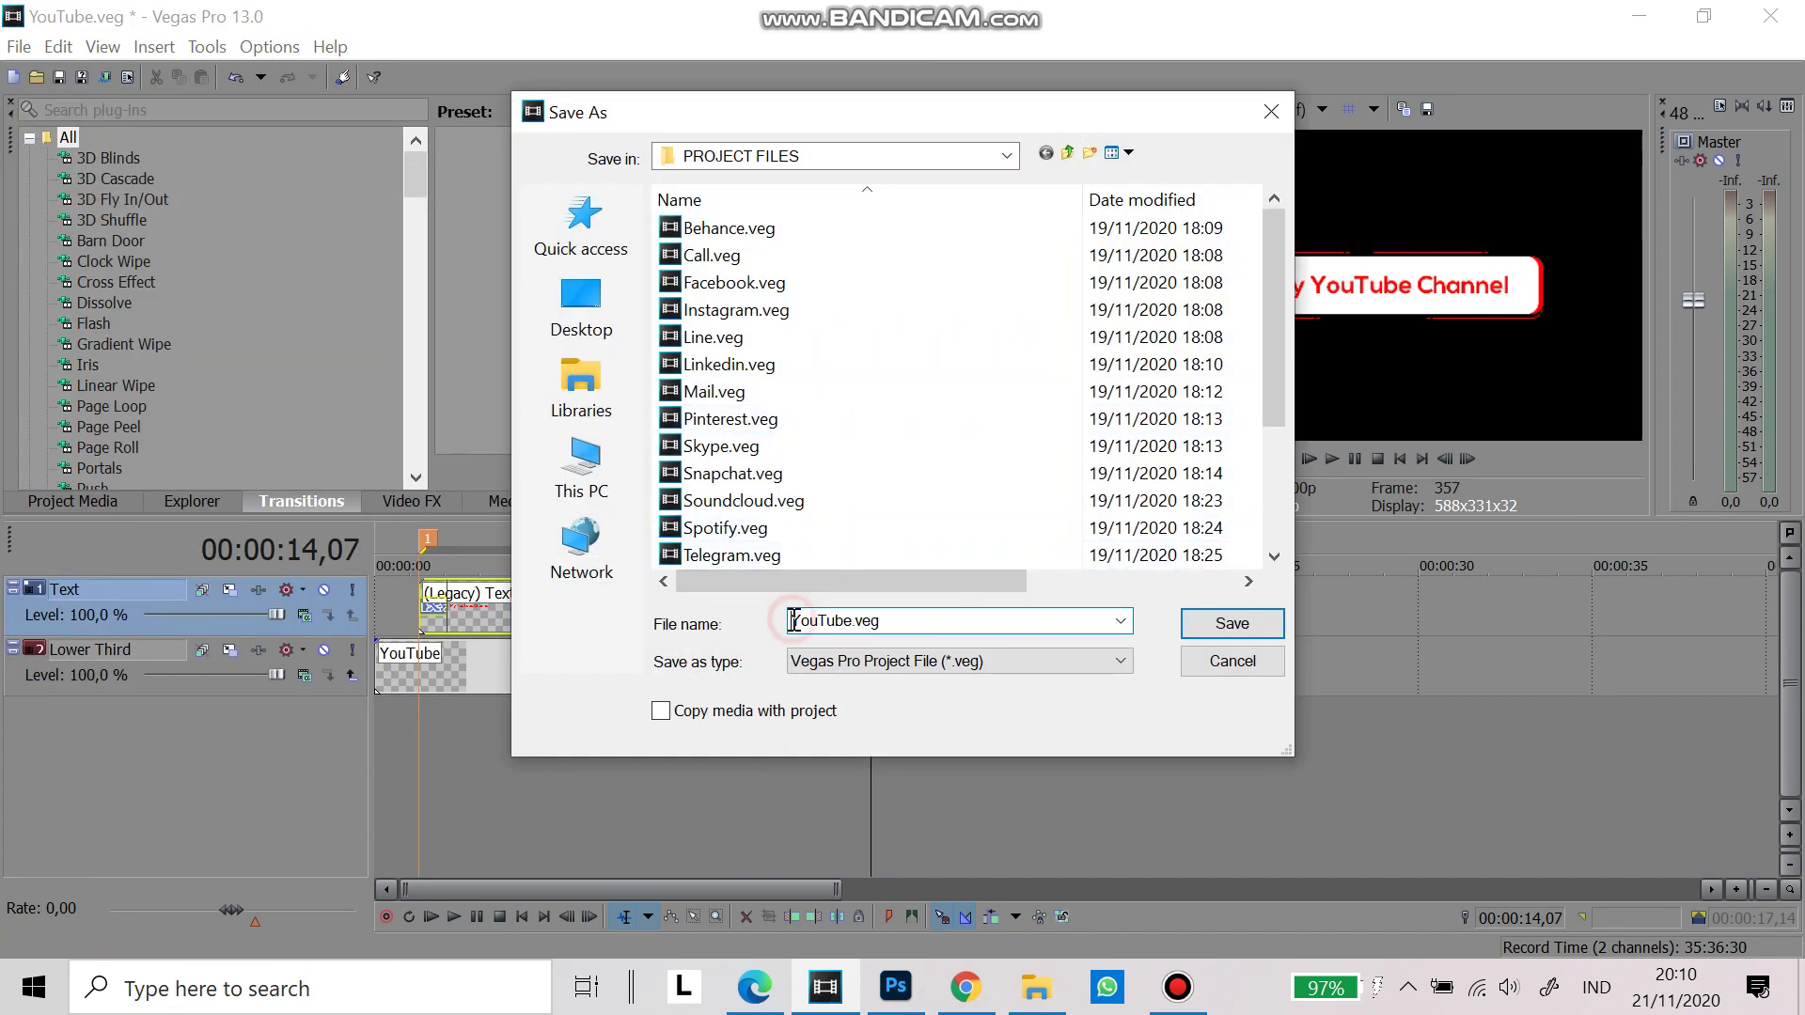
{"action": "left_click", "coordinate": [1209, 635]}
{"action": "left_click", "coordinate": [19, 46]}
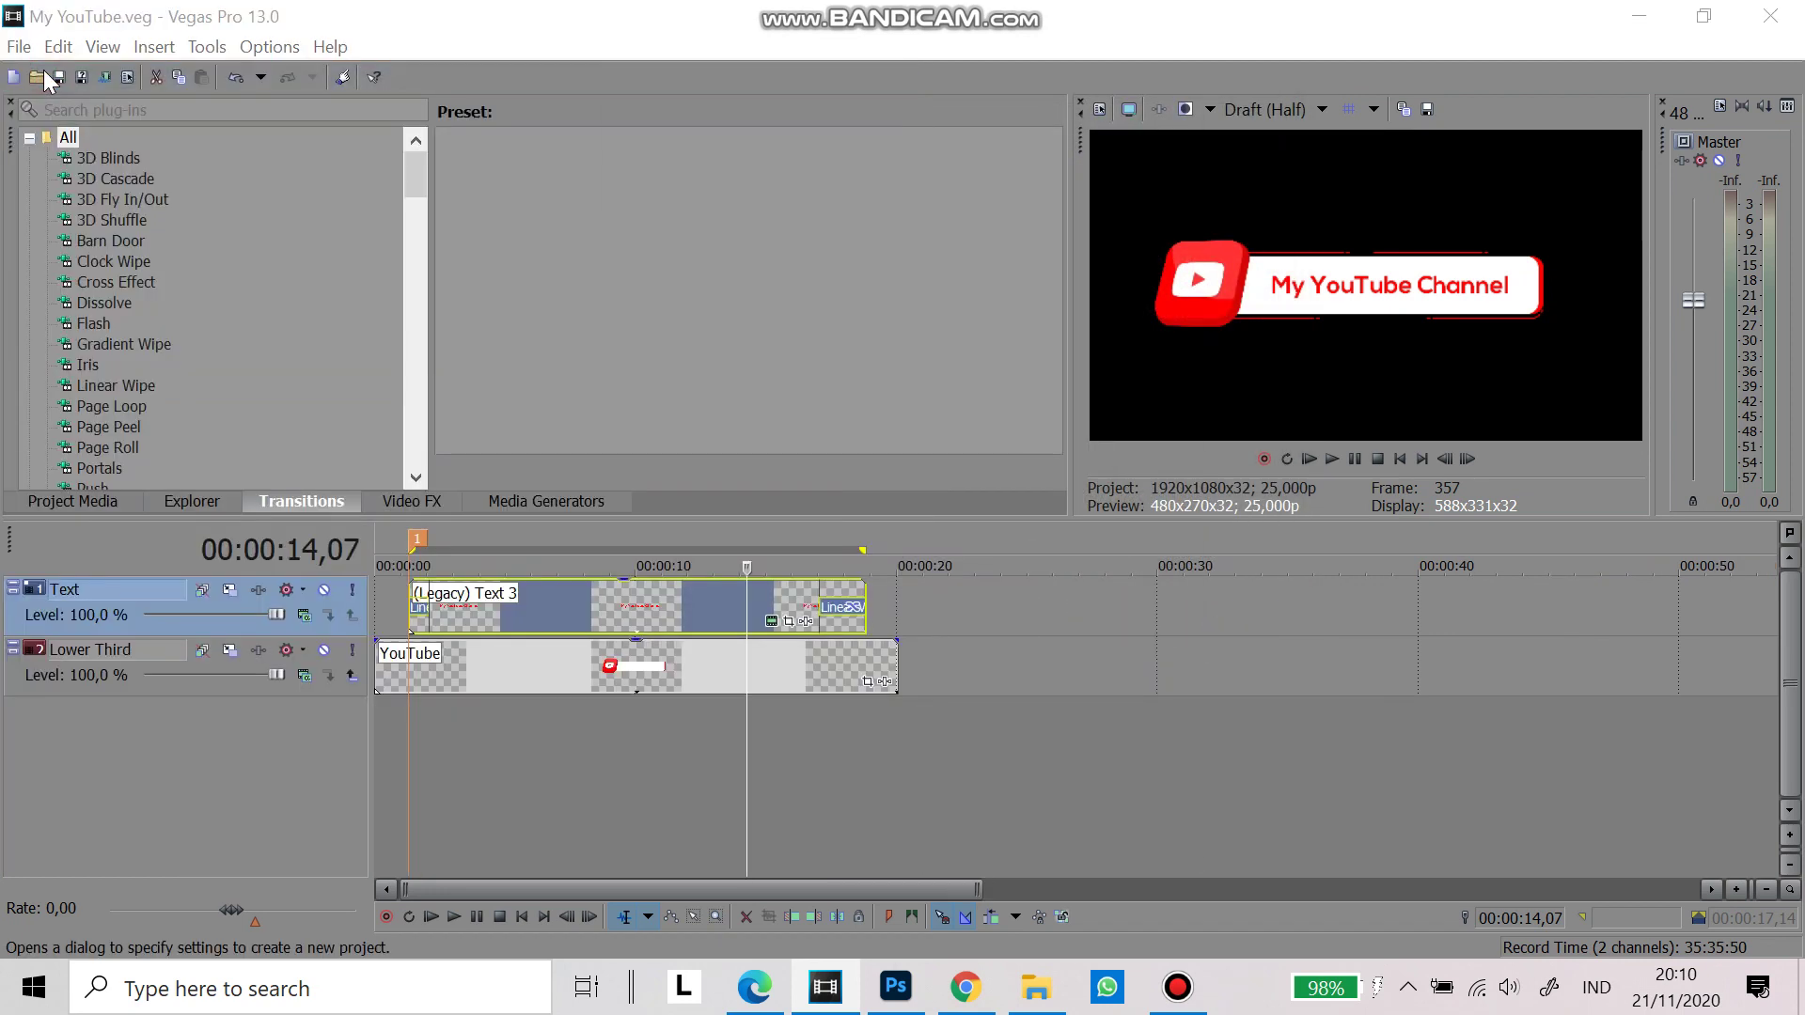
Create a new project and place the Business Meeting footage on the timeline
{"action": "left_click", "coordinate": [1164, 176]}
{"action": "left_click", "coordinate": [987, 211]}
{"action": "left_click", "coordinate": [1164, 563]}
{"action": "left_click", "coordinate": [940, 644]}
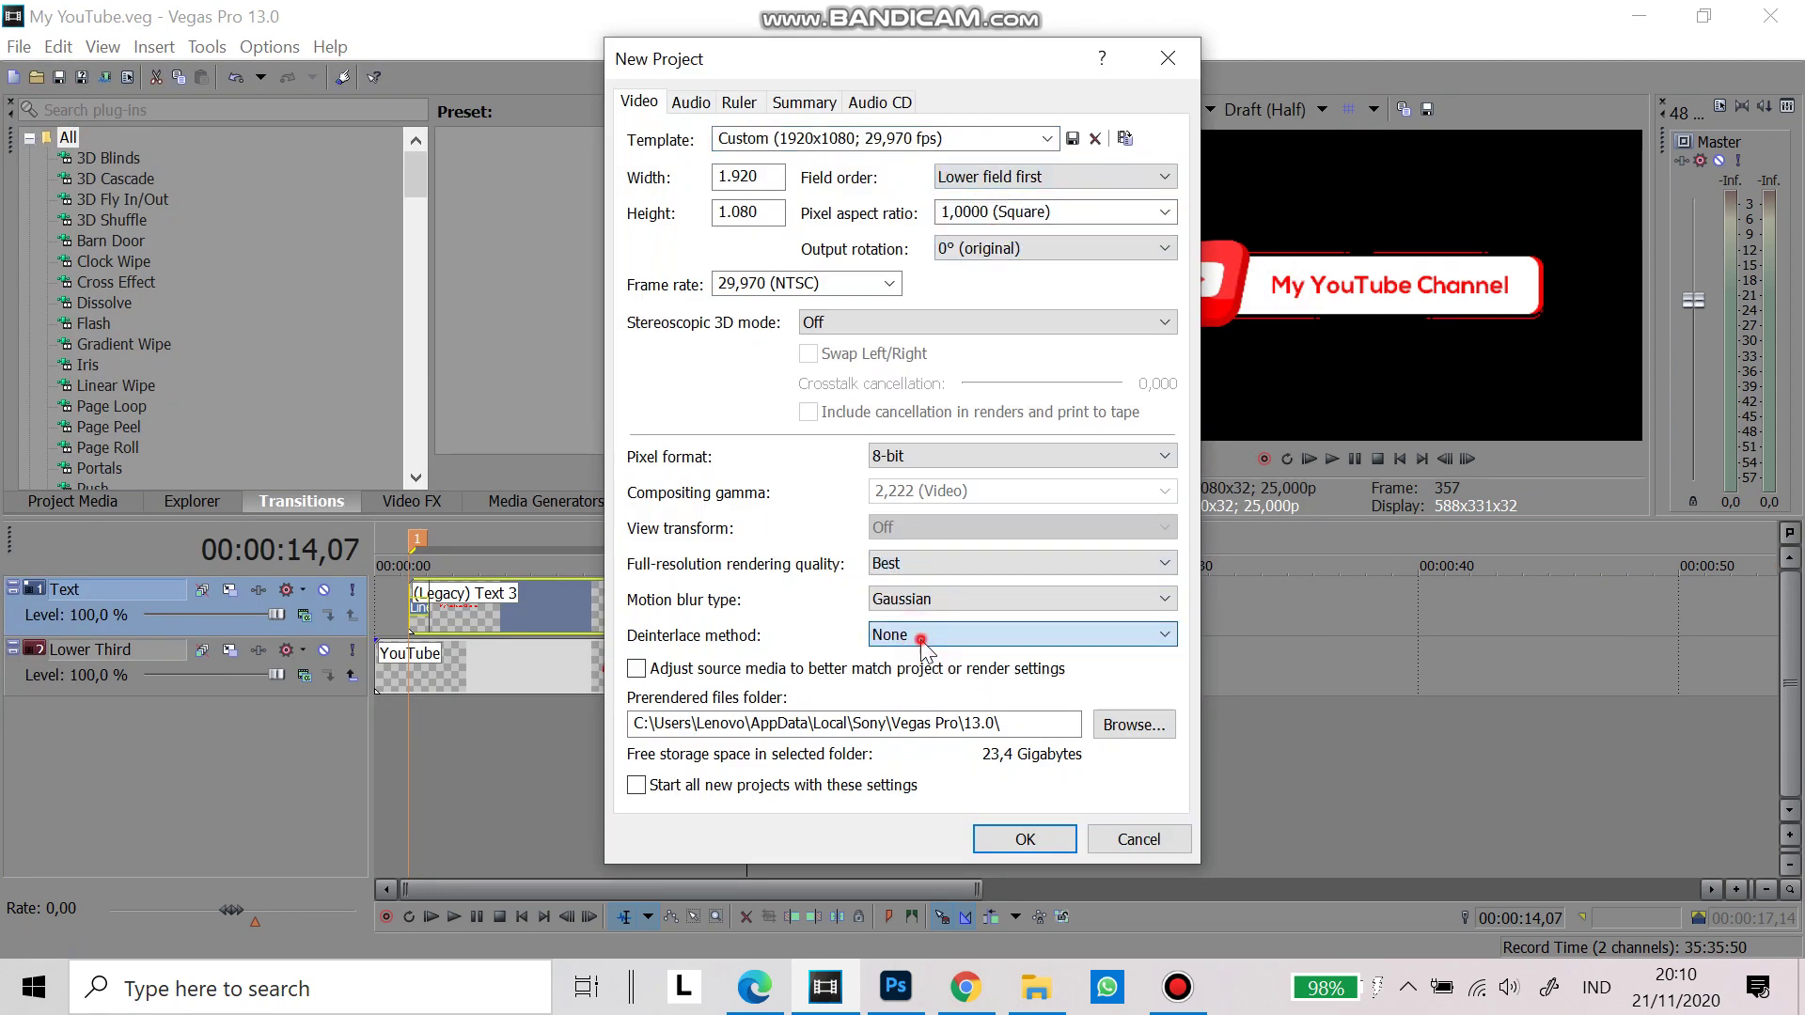
{"action": "left_click", "coordinate": [1025, 840]}
{"action": "left_click", "coordinate": [1036, 987]}
{"action": "left_click_drag", "start_coordinate": [564, 584], "coordinate": [307, 618]}
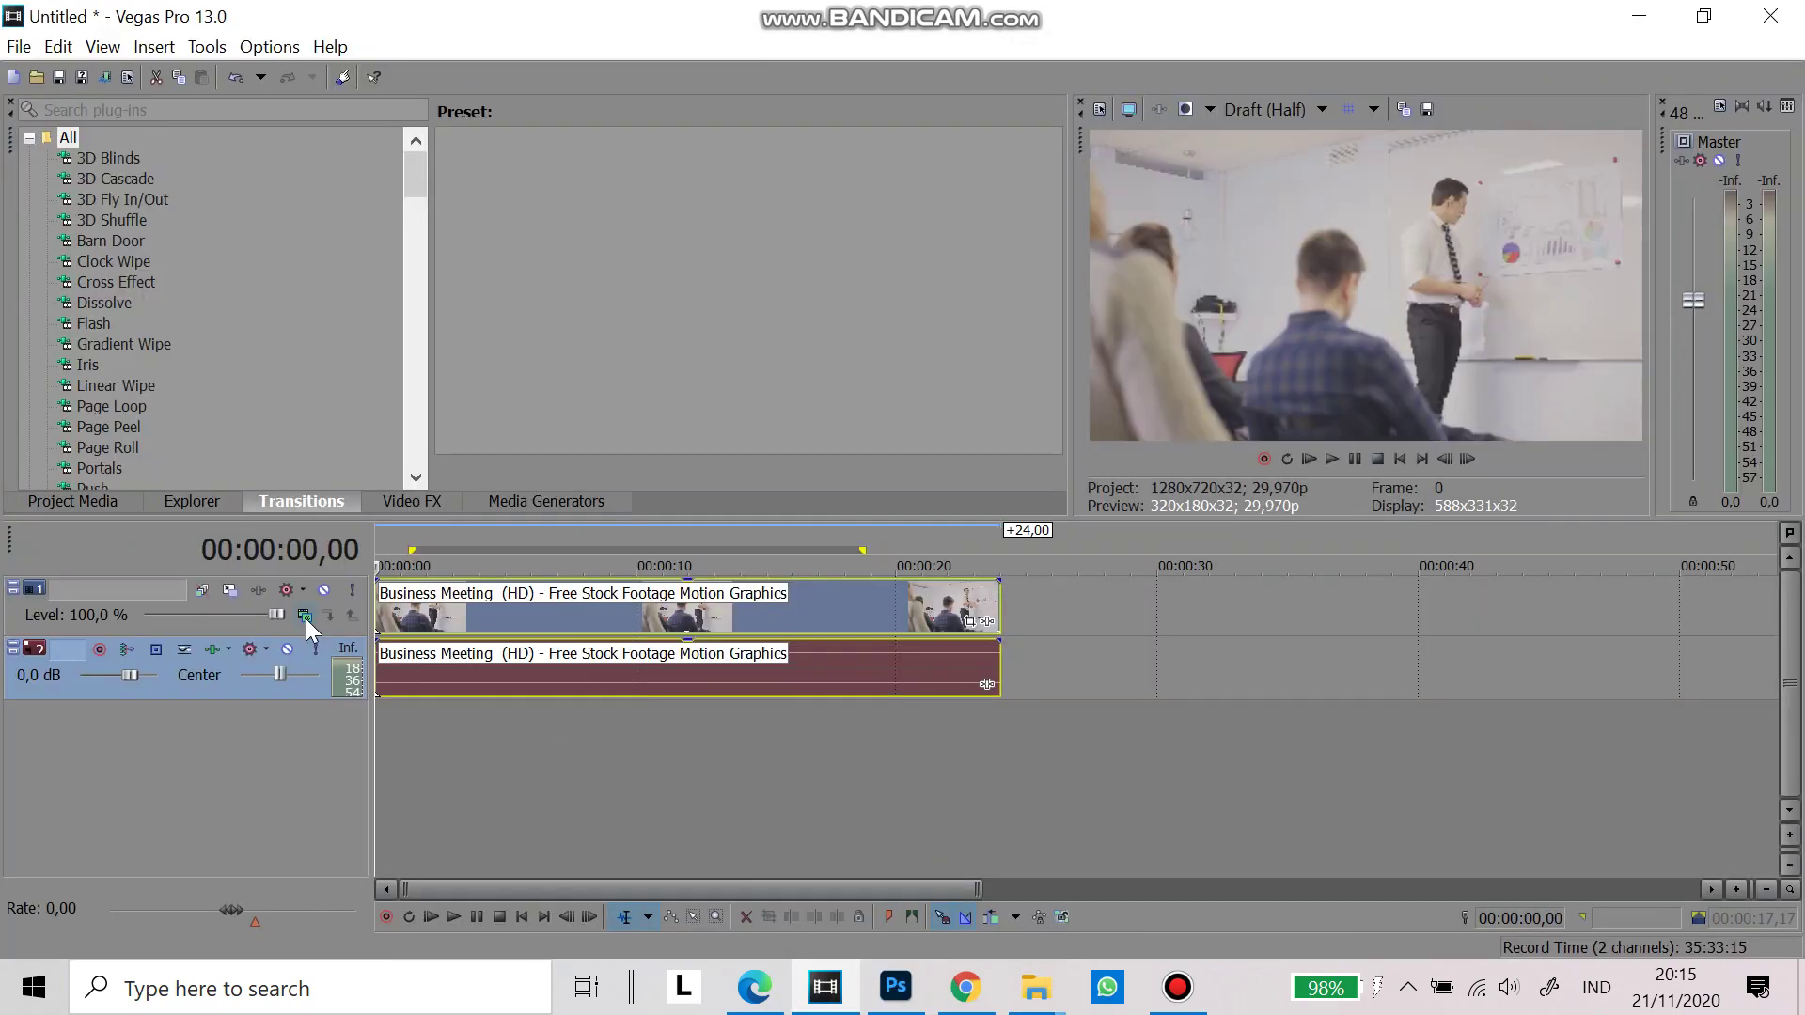
Add My YouTube.veg at about eight seconds on a new top video track
{"action": "left_click", "coordinate": [1322, 109]}
{"action": "left_click", "coordinate": [1410, 165]}
{"action": "left_click", "coordinate": [606, 540]}
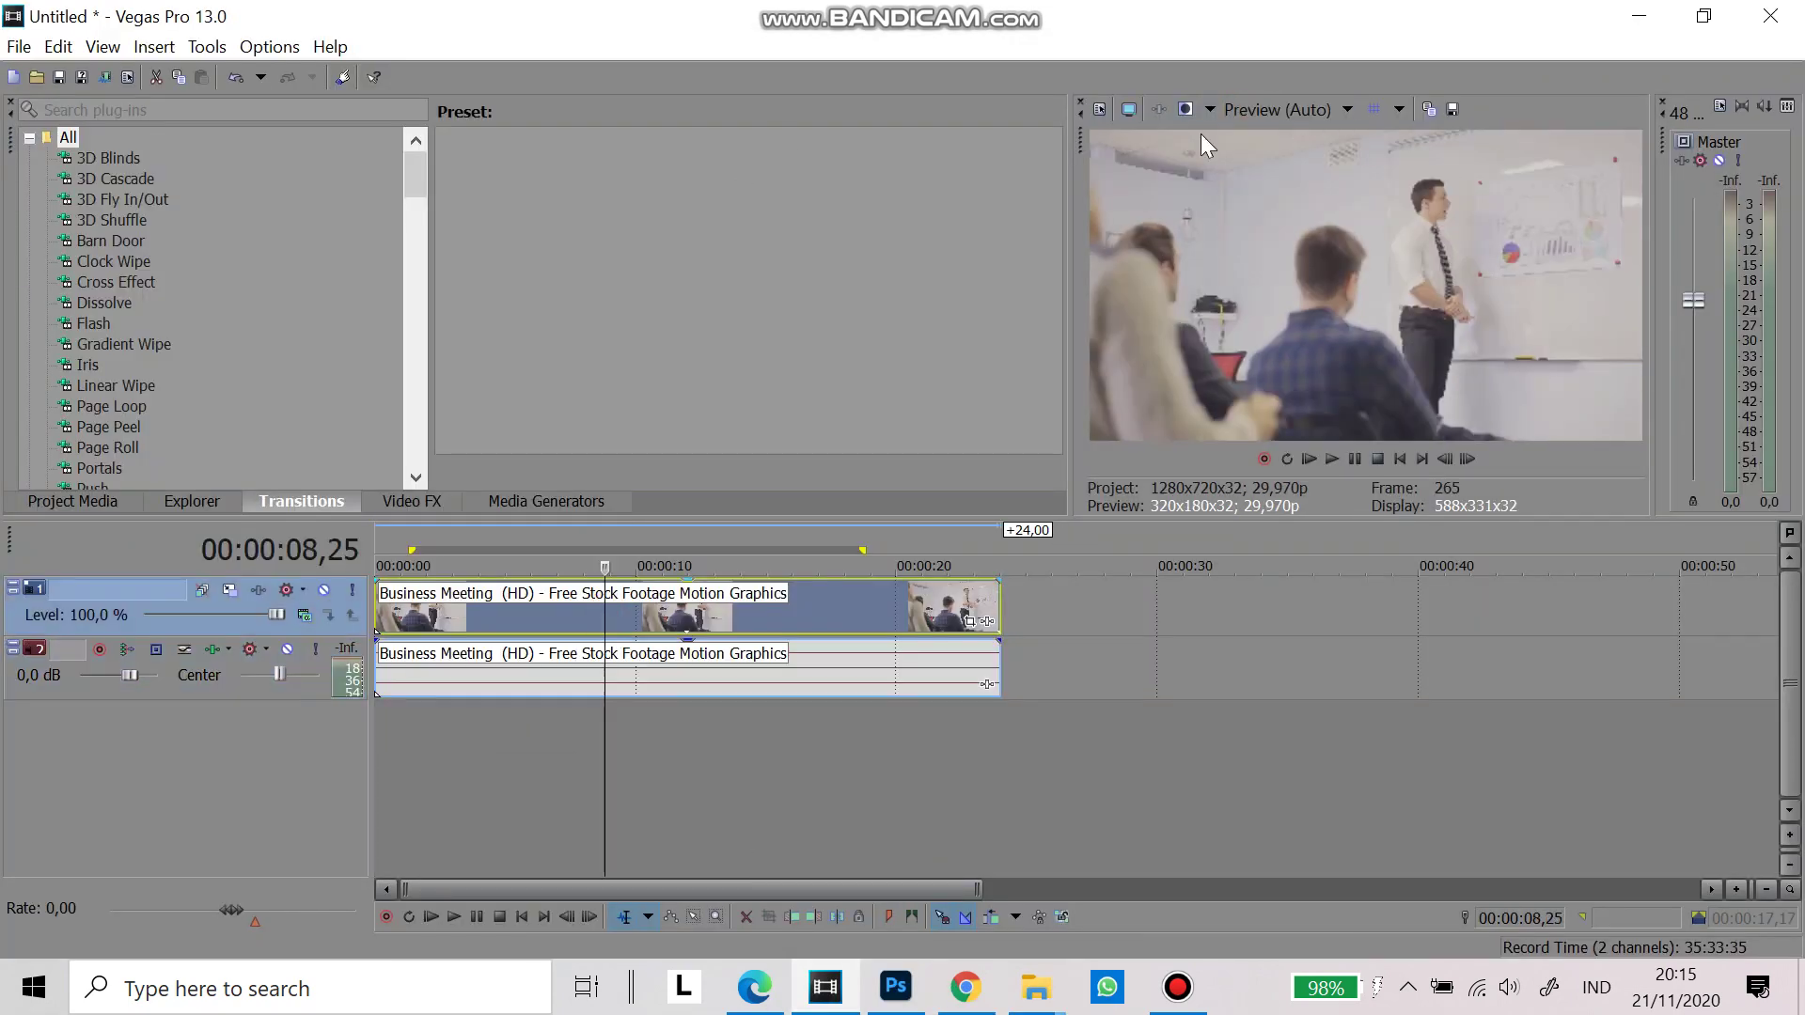
{"action": "key", "text": "alt+Tab"}
{"action": "mouse_move", "coordinate": [596, 527]}
{"action": "left_mouse_down"}
{"action": "mouse_move", "coordinate": [1016, 700]}
{"action": "mouse_move", "coordinate": [1019, 625]}
{"action": "left_mouse_up"}
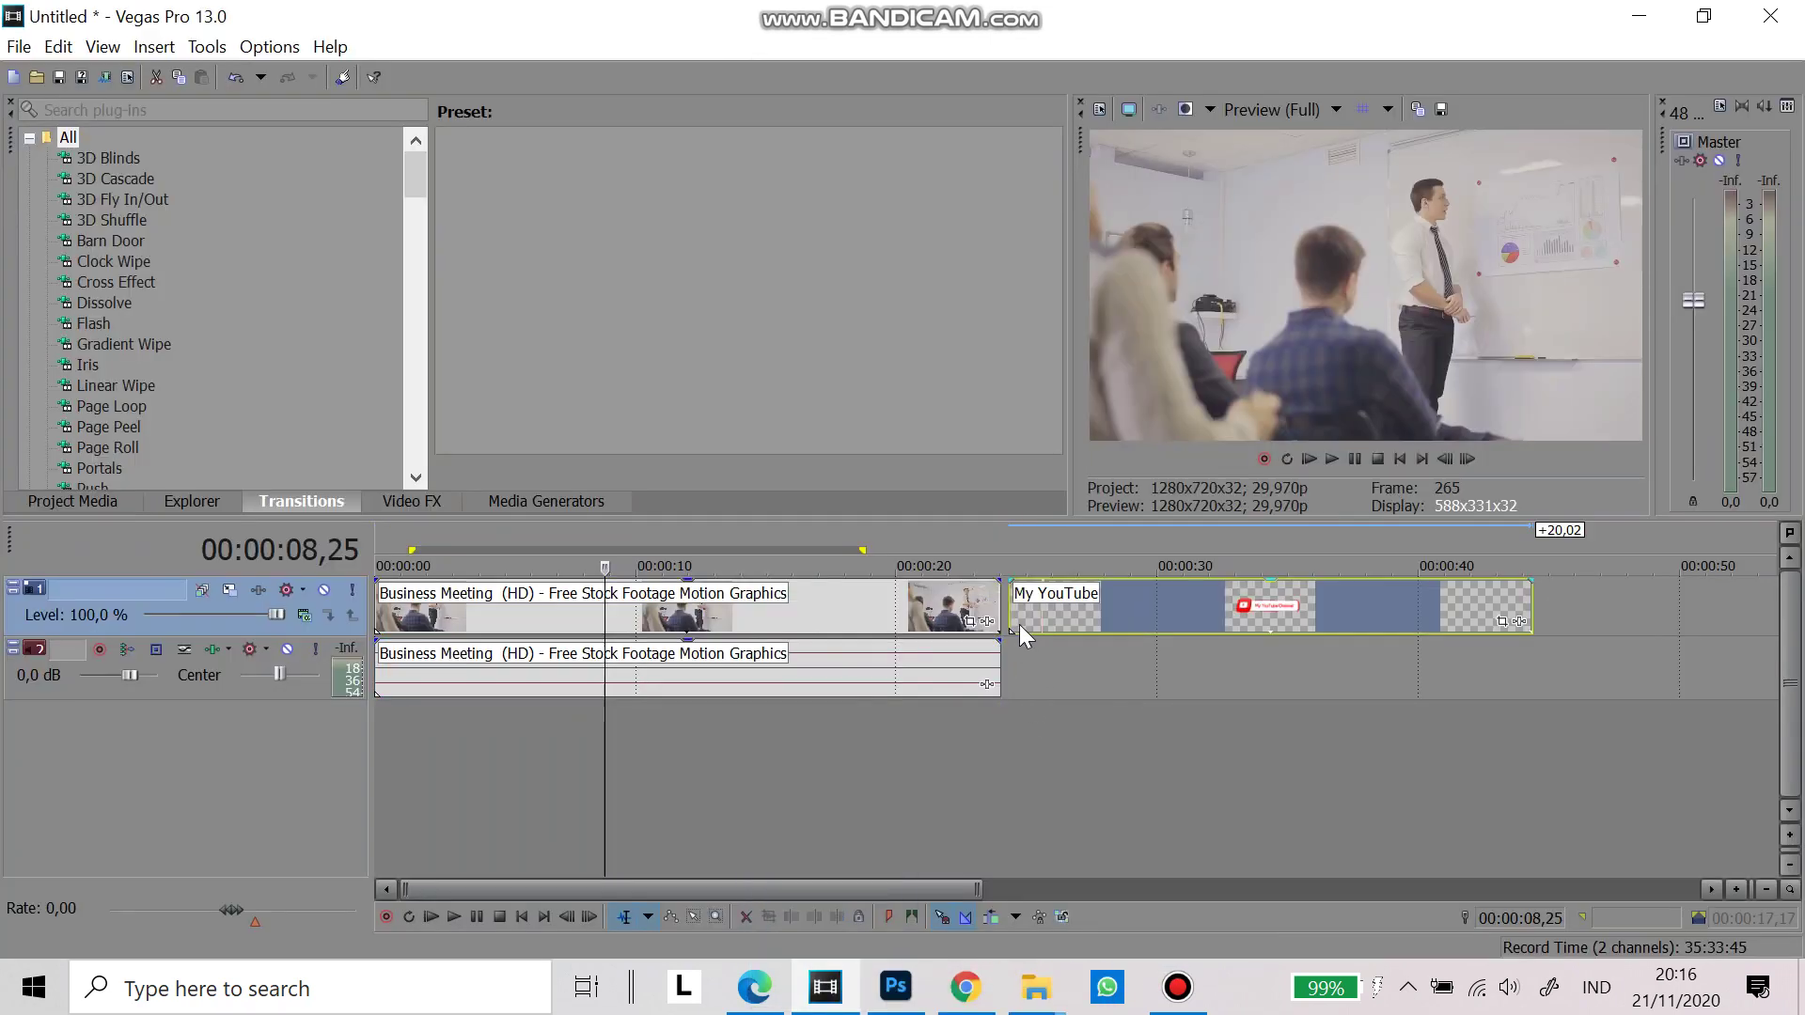
{"action": "right_click", "coordinate": [279, 624]}
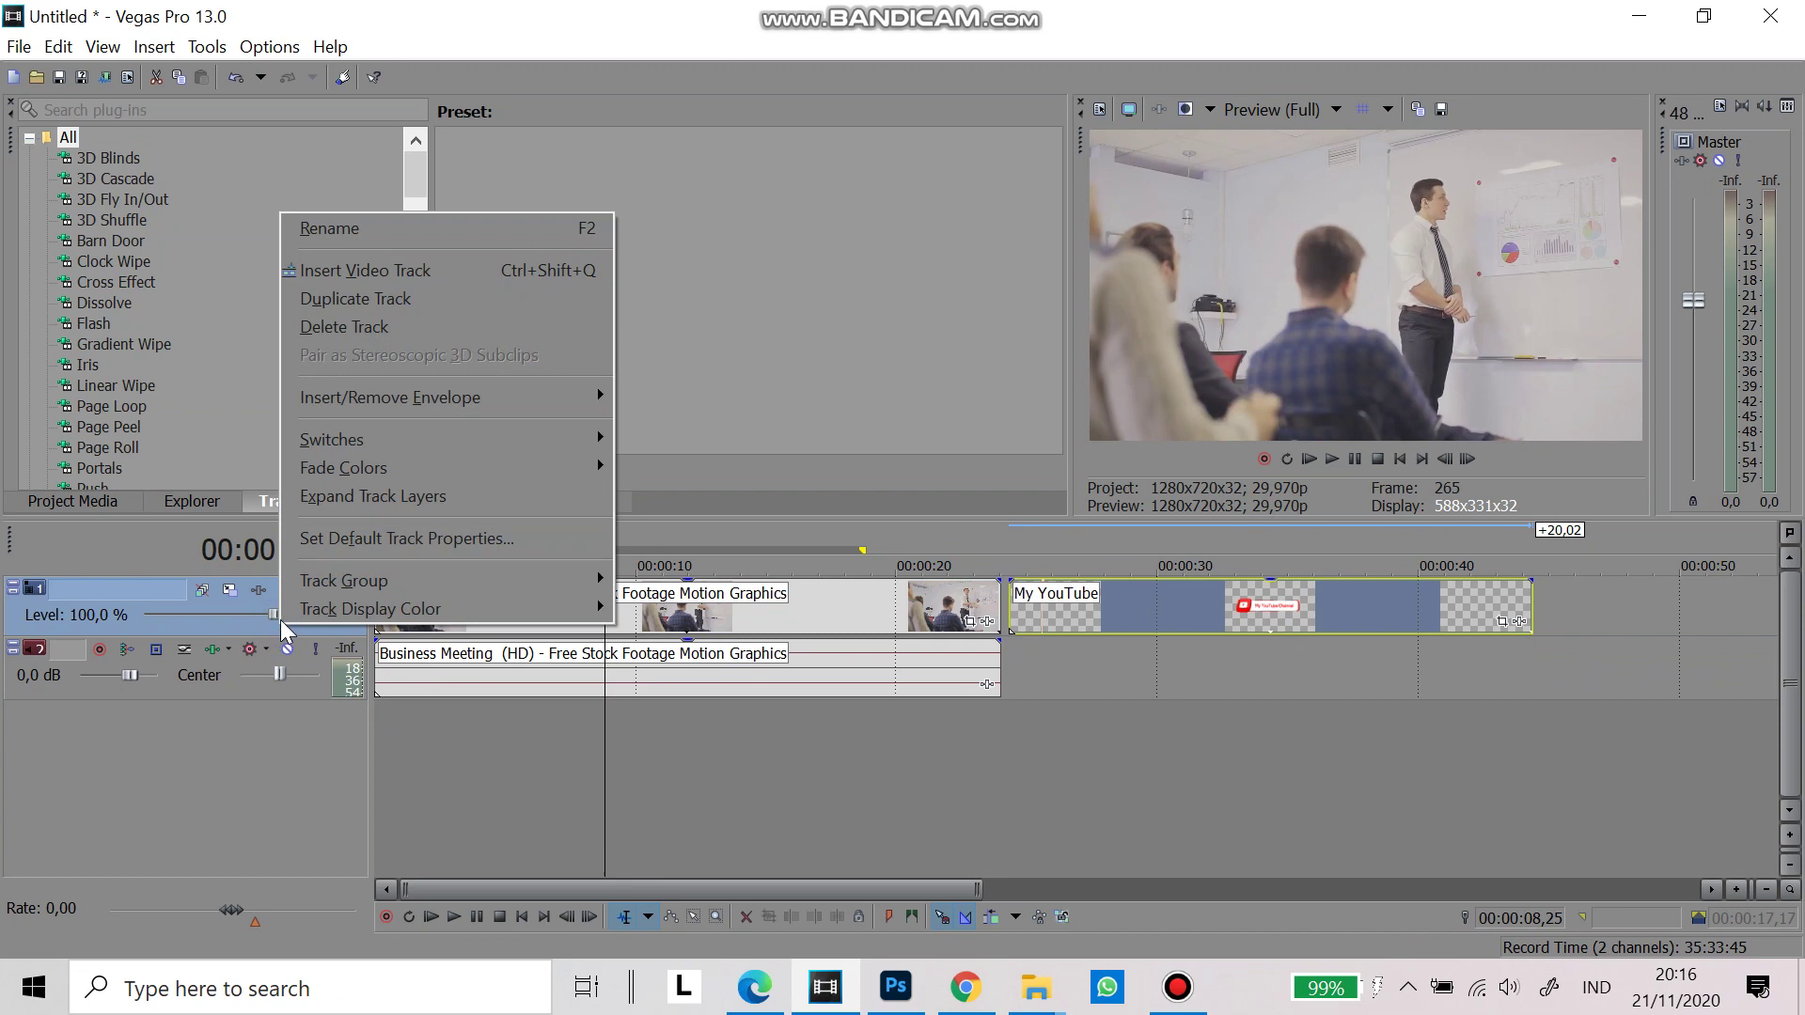
{"action": "left_click", "coordinate": [390, 271]}
{"action": "left_click_drag", "start_coordinate": [1155, 672], "coordinate": [487, 612]}
Shrink the lower third with Pan/Crop and move it toward the frame bottom
{"action": "left_click", "coordinate": [867, 622]}
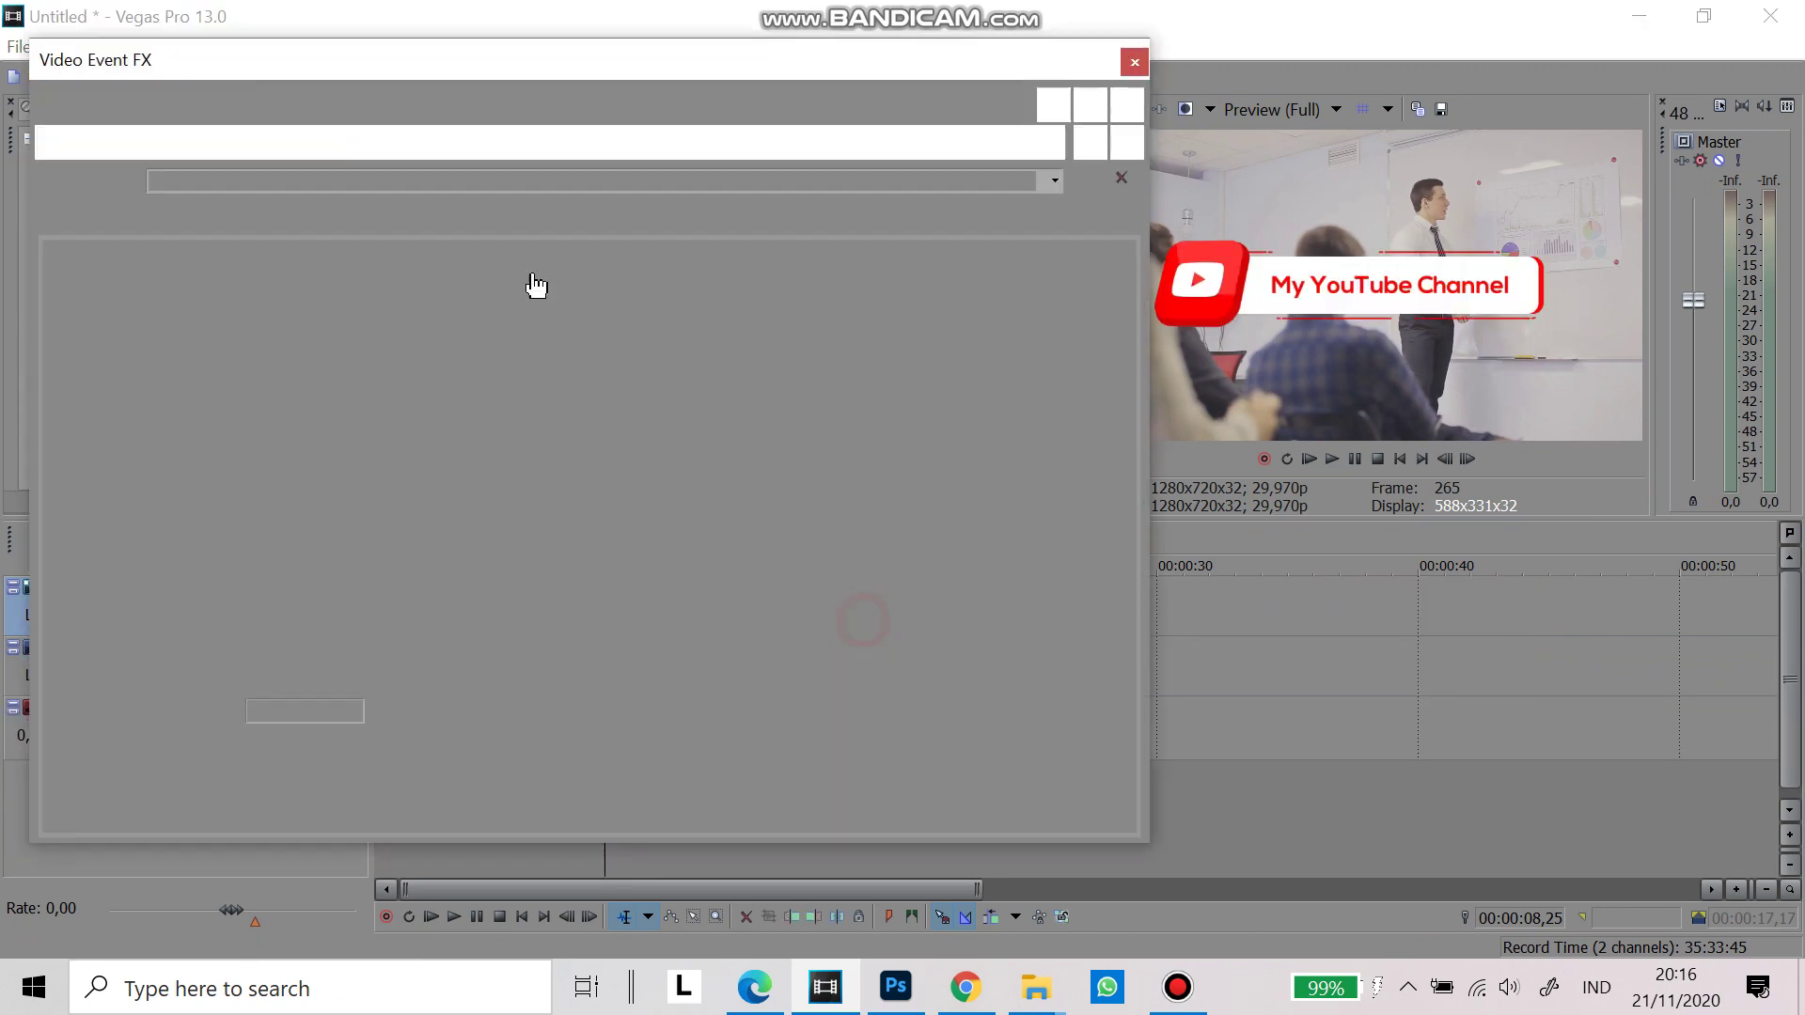
{"action": "left_click_drag", "start_coordinate": [429, 272], "coordinate": [278, 188]}
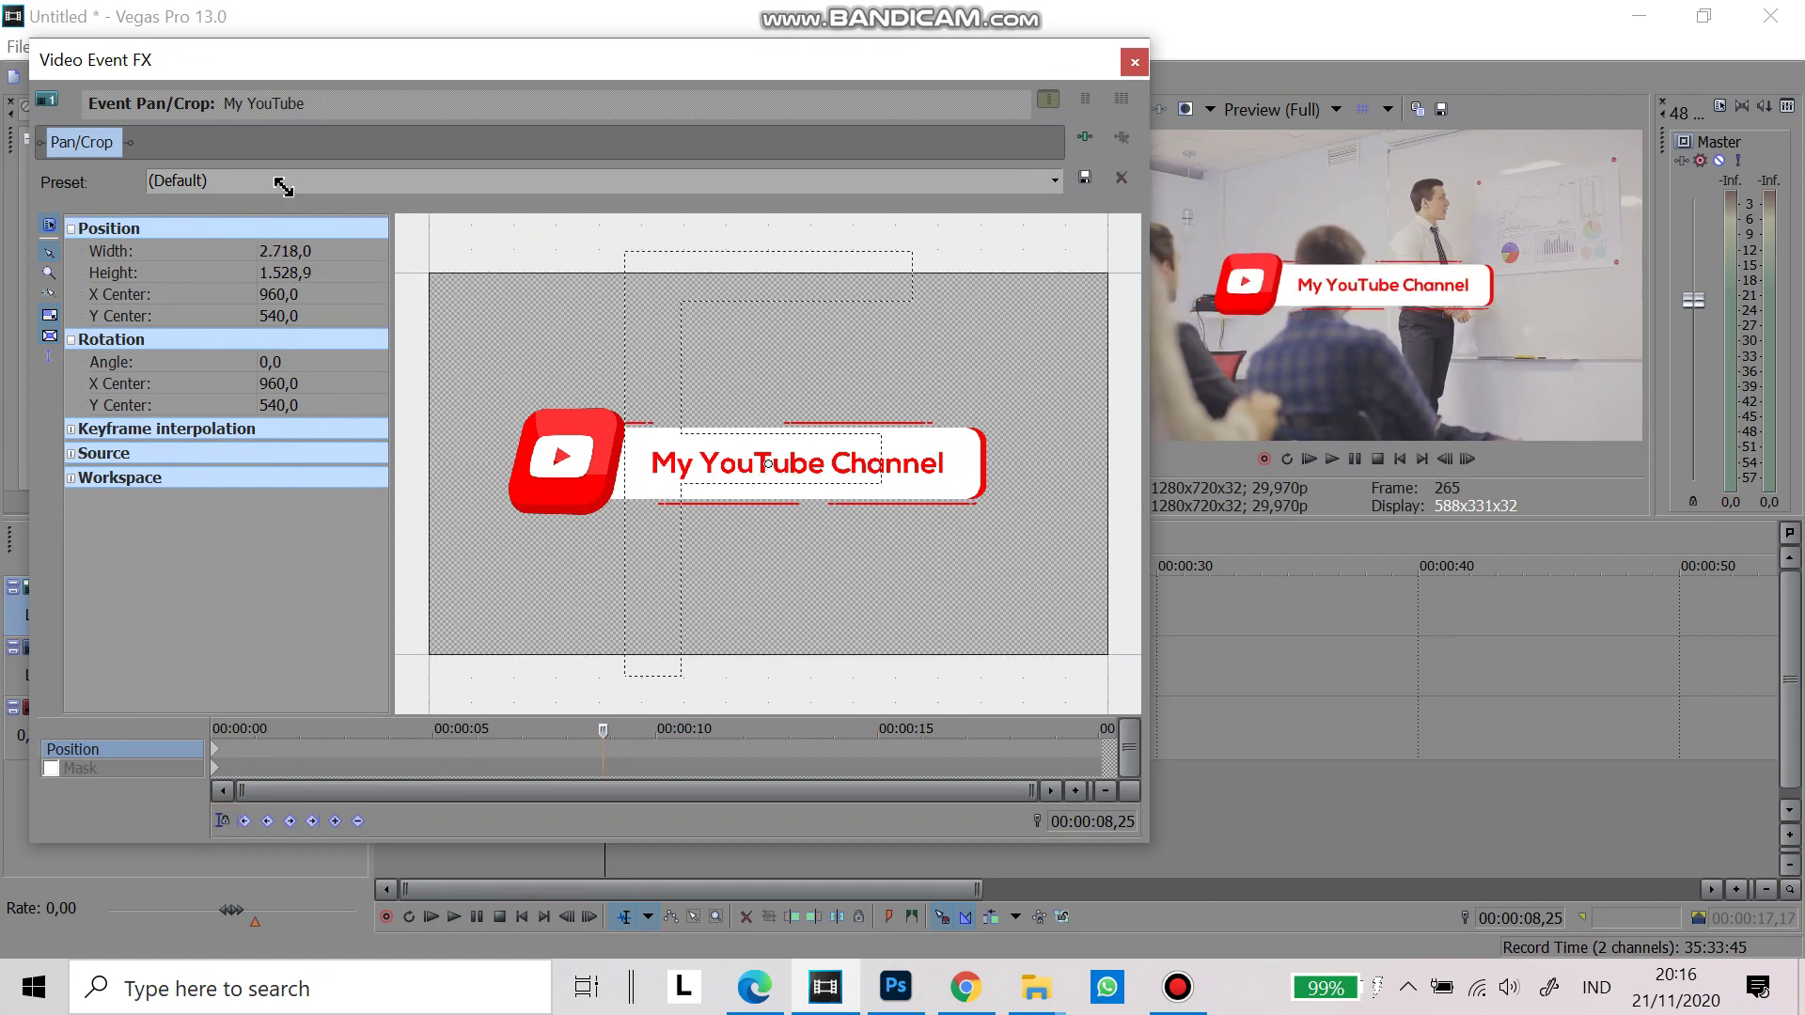
{"action": "scroll", "coordinate": [825, 498], "scroll_direction": "down", "scroll_amount": 2}
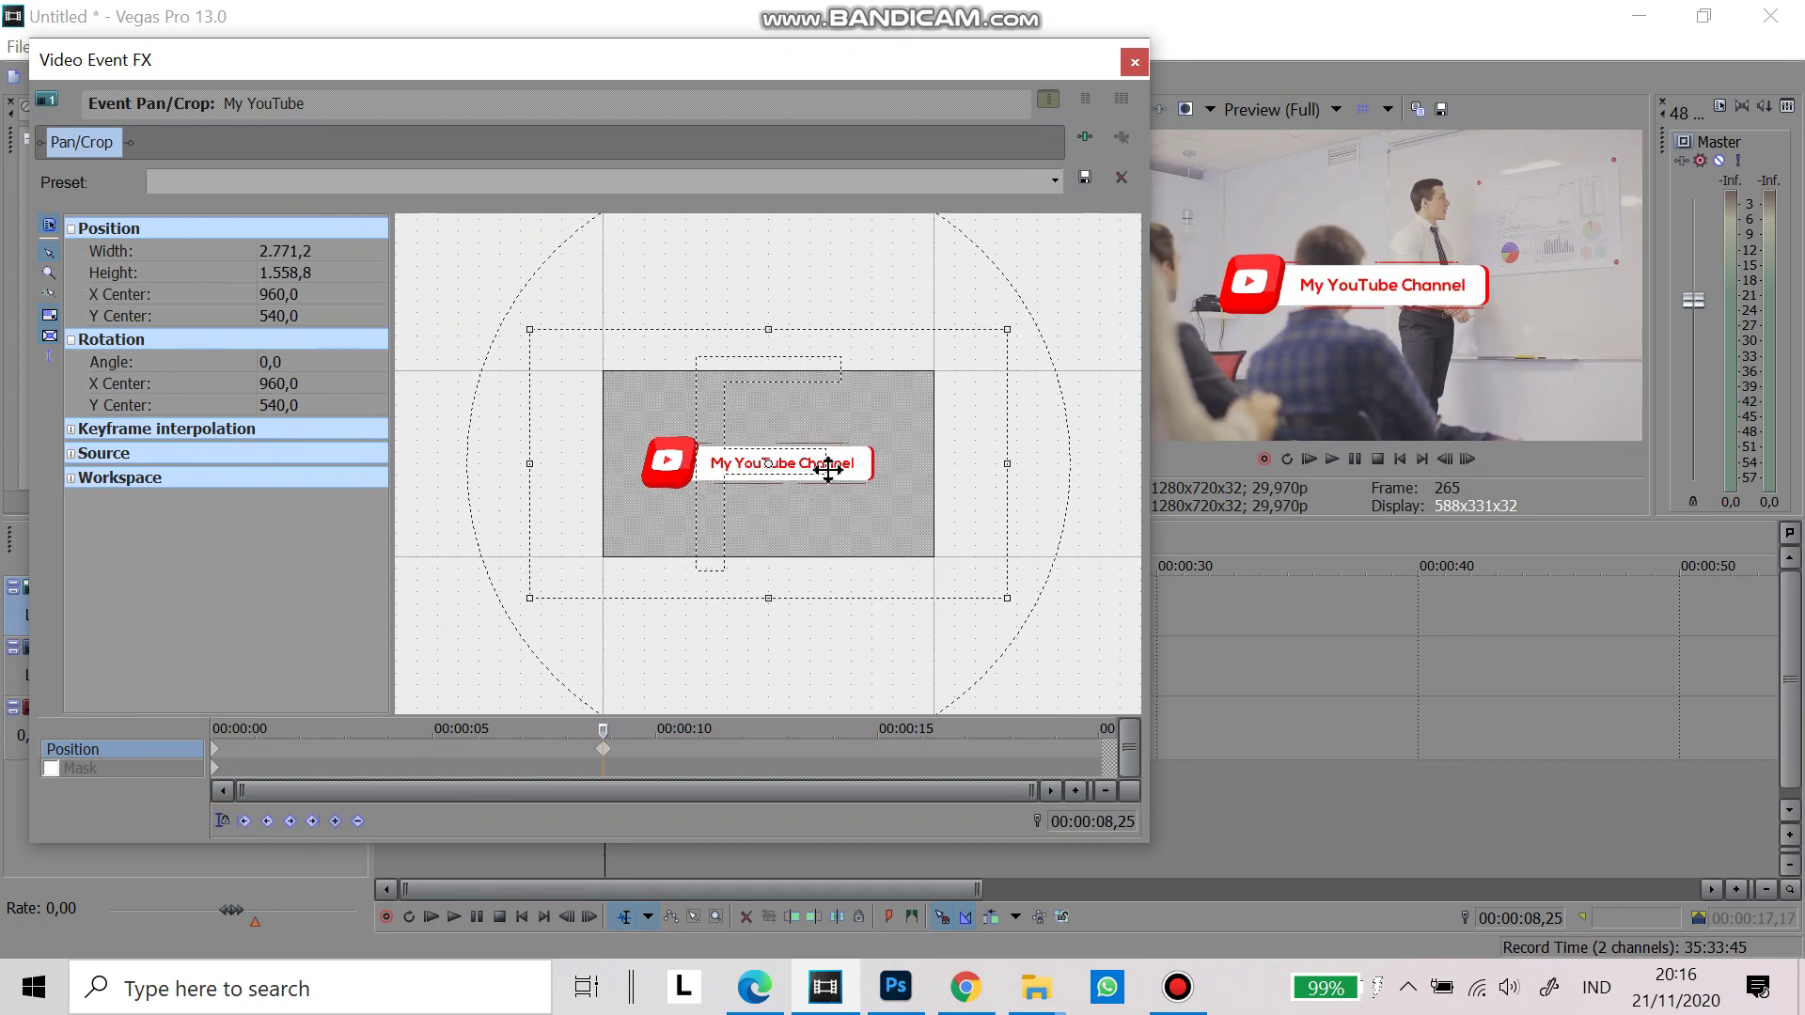
{"action": "left_click_drag", "start_coordinate": [826, 418], "coordinate": [828, 321]}
Play the composite from the start to preview the red lower third over the meeting
{"action": "left_click", "coordinate": [1134, 62]}
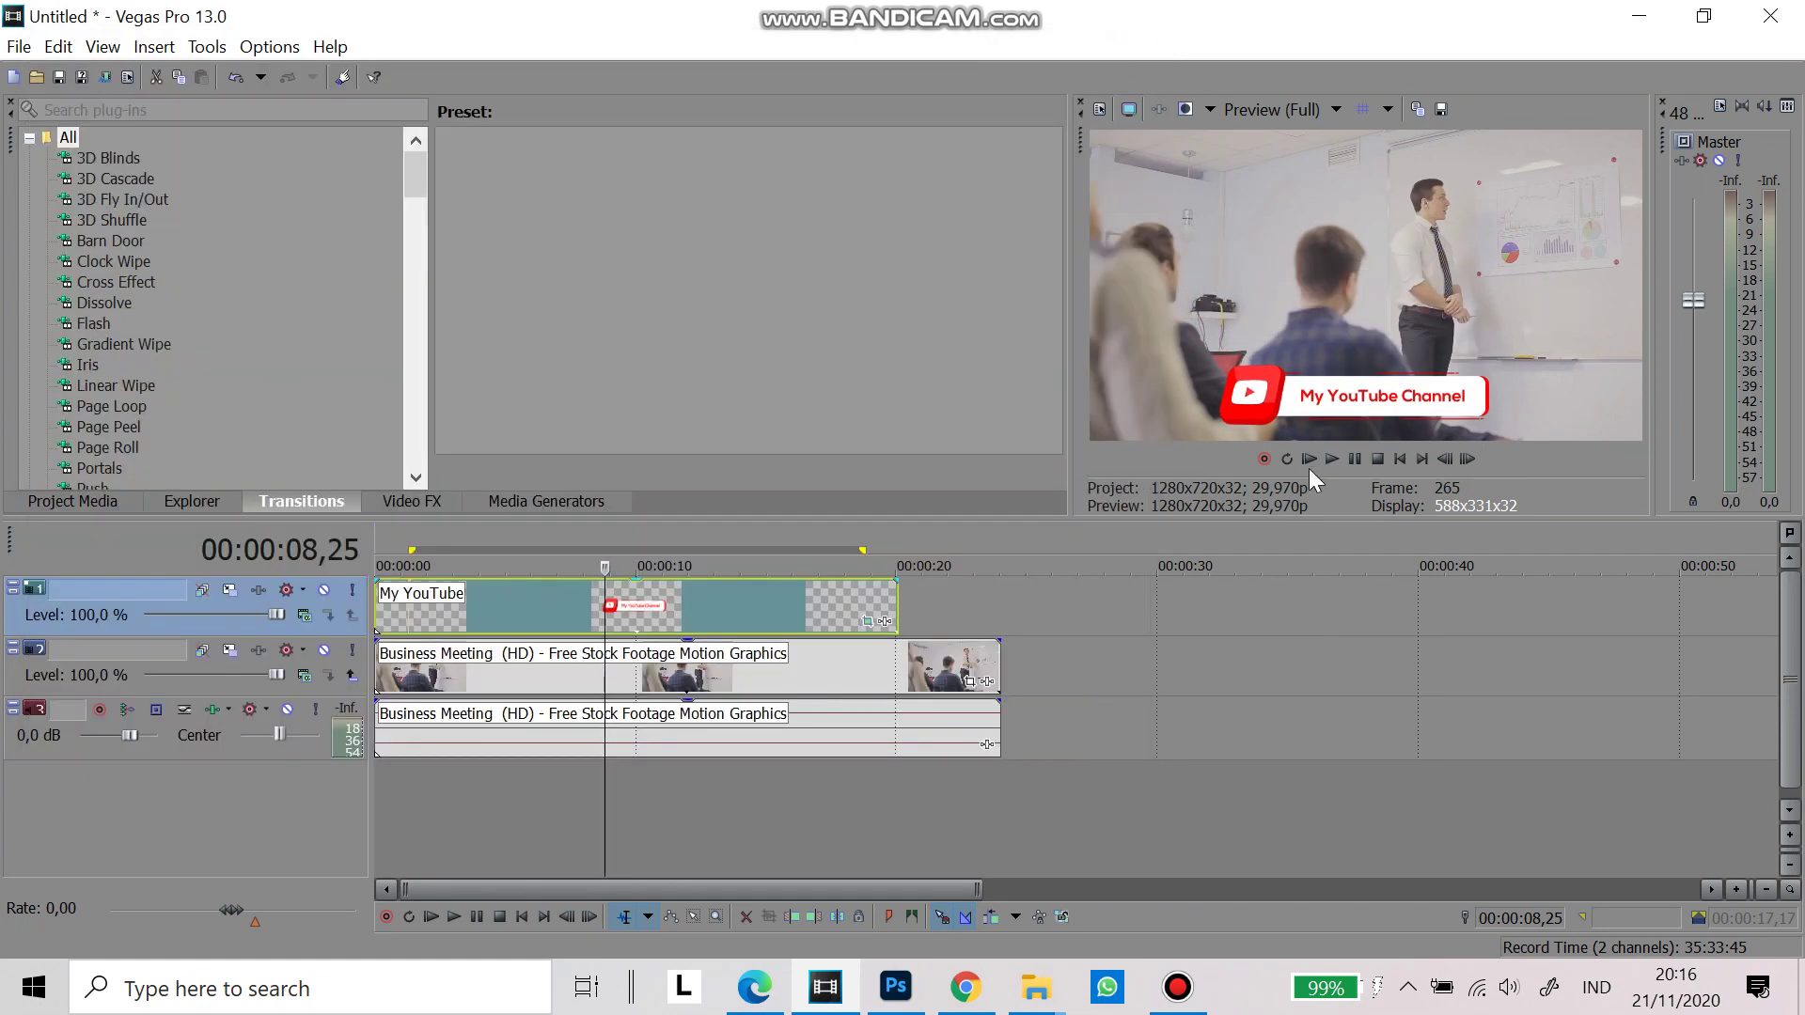
{"action": "left_click", "coordinate": [1309, 459]}
{"action": "left_click", "coordinate": [867, 621]}
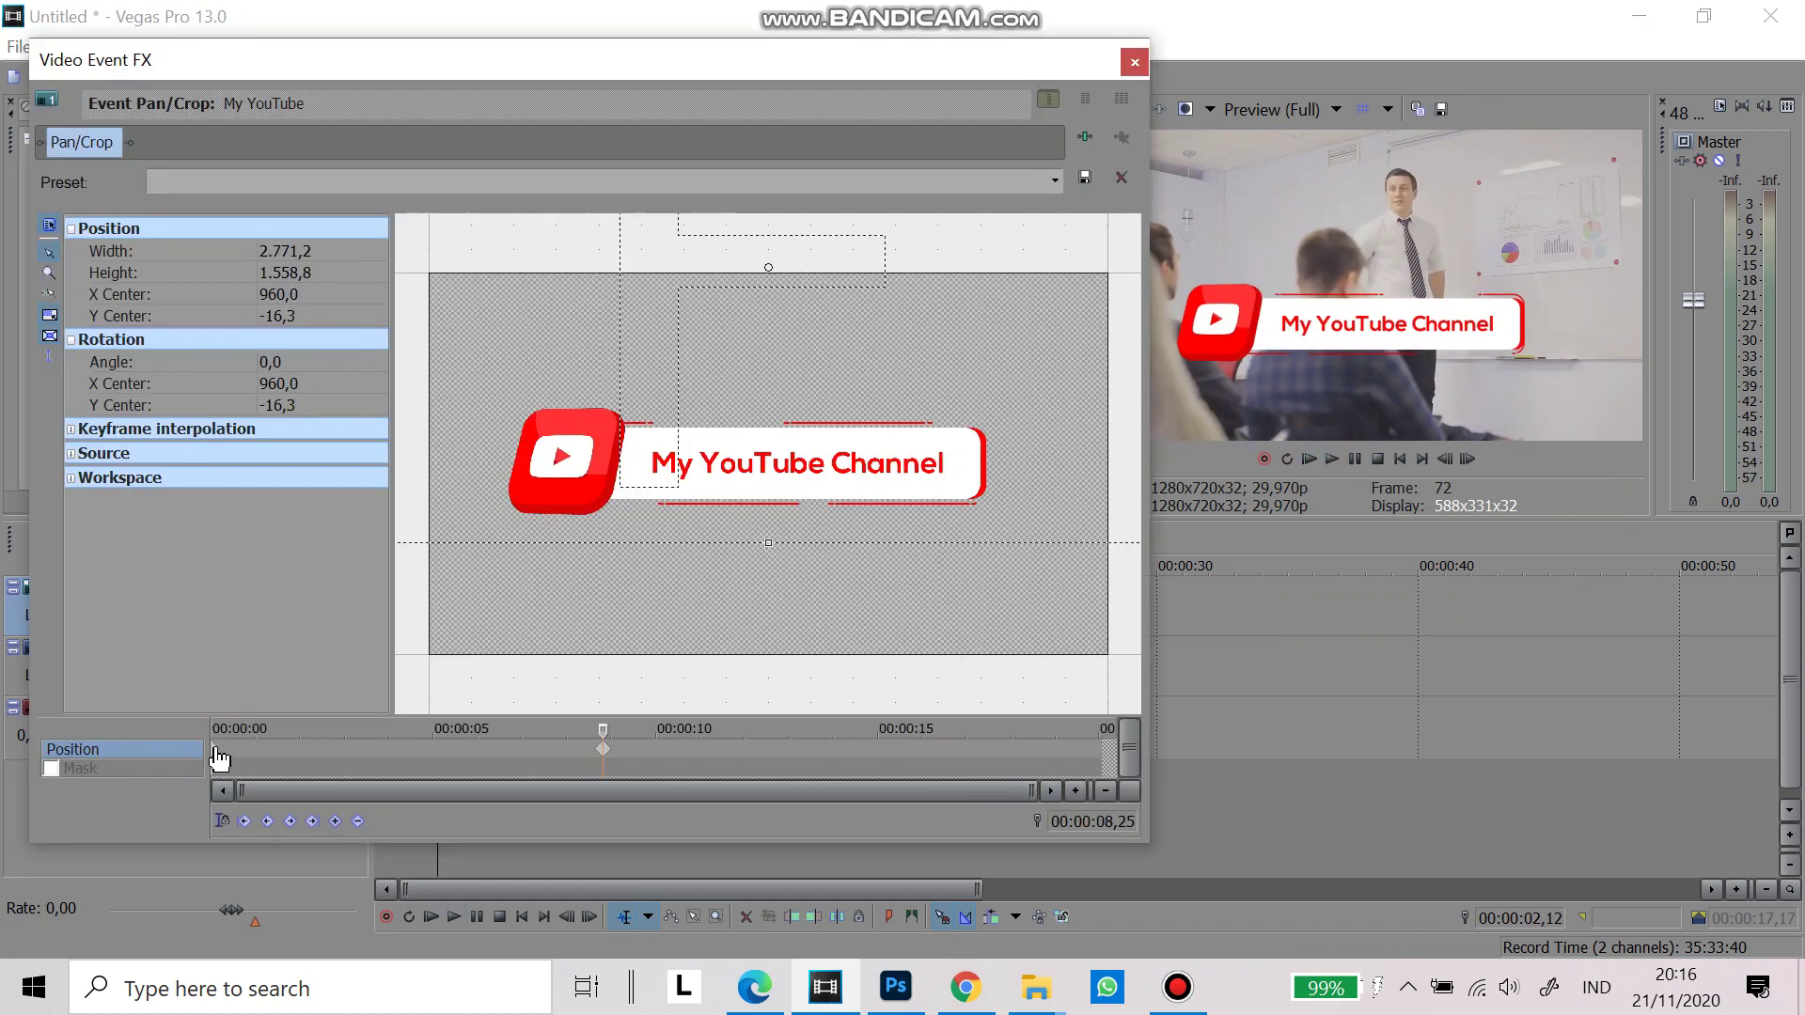
{"action": "left_click", "coordinate": [286, 477]}
{"action": "left_click", "coordinate": [1135, 62]}
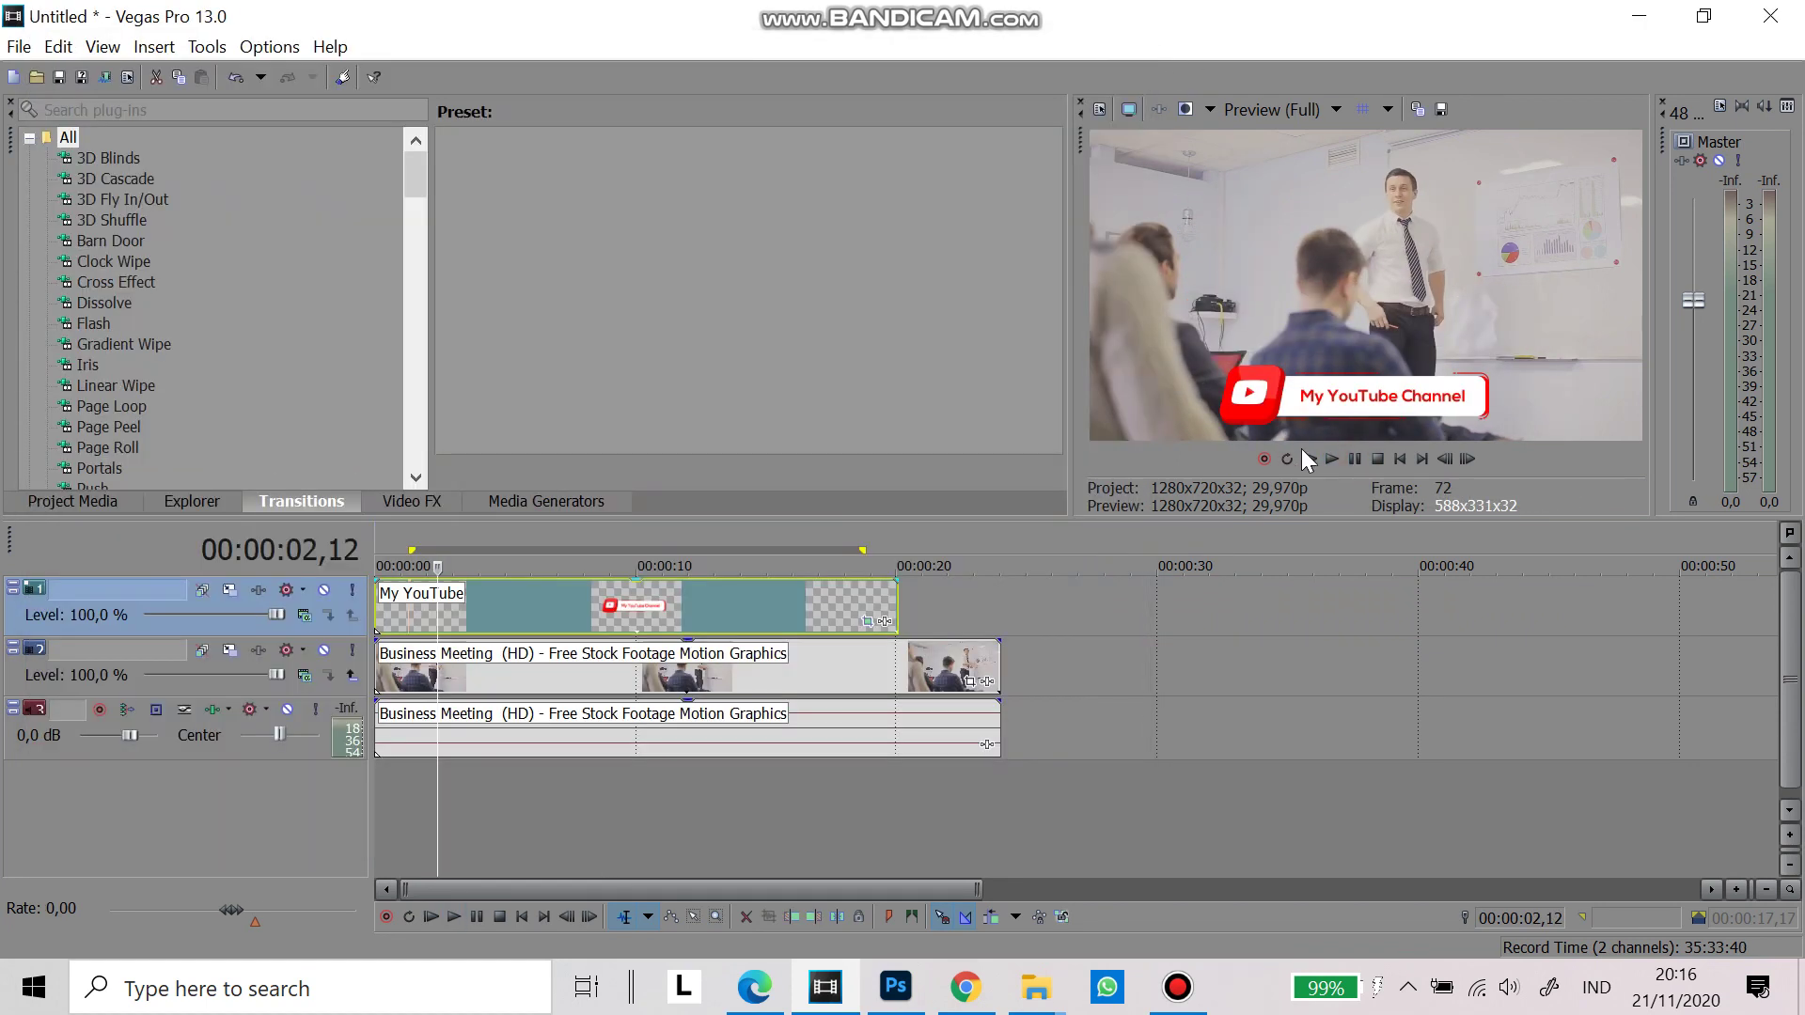
{"action": "left_click", "coordinate": [1297, 453]}
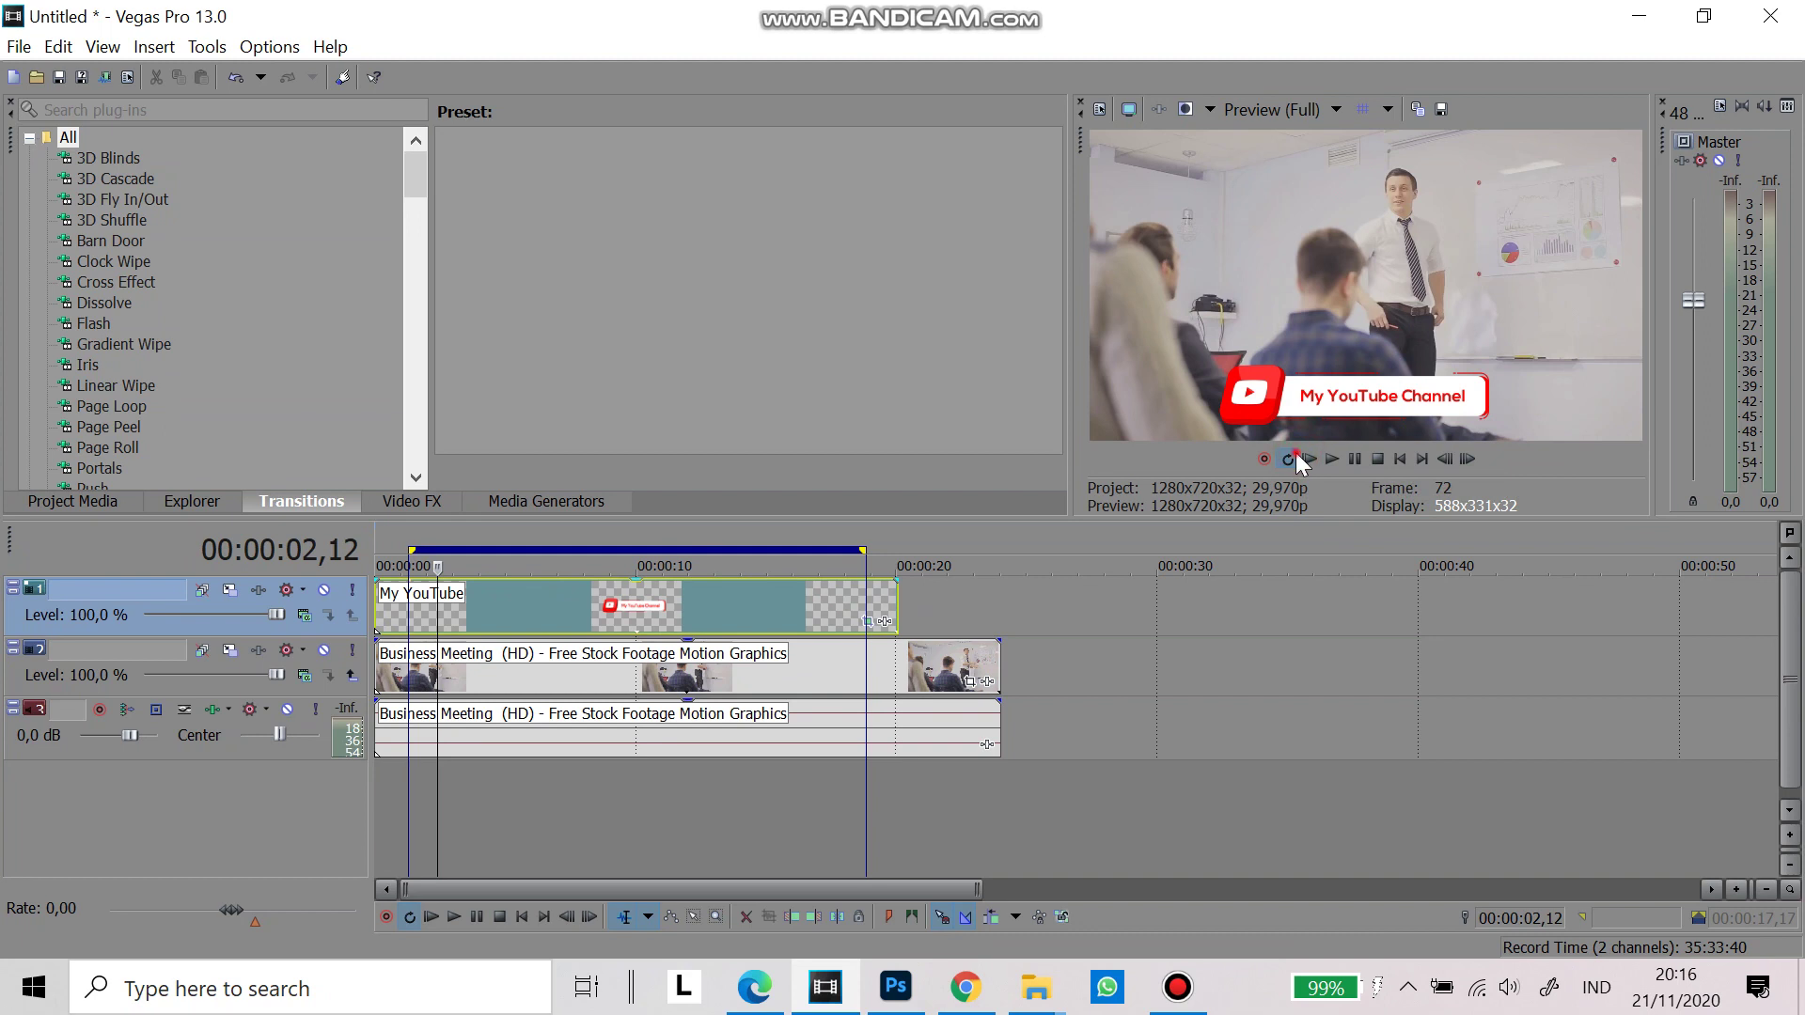
{"action": "left_click", "coordinate": [1295, 460]}
{"action": "left_click", "coordinate": [1304, 458]}
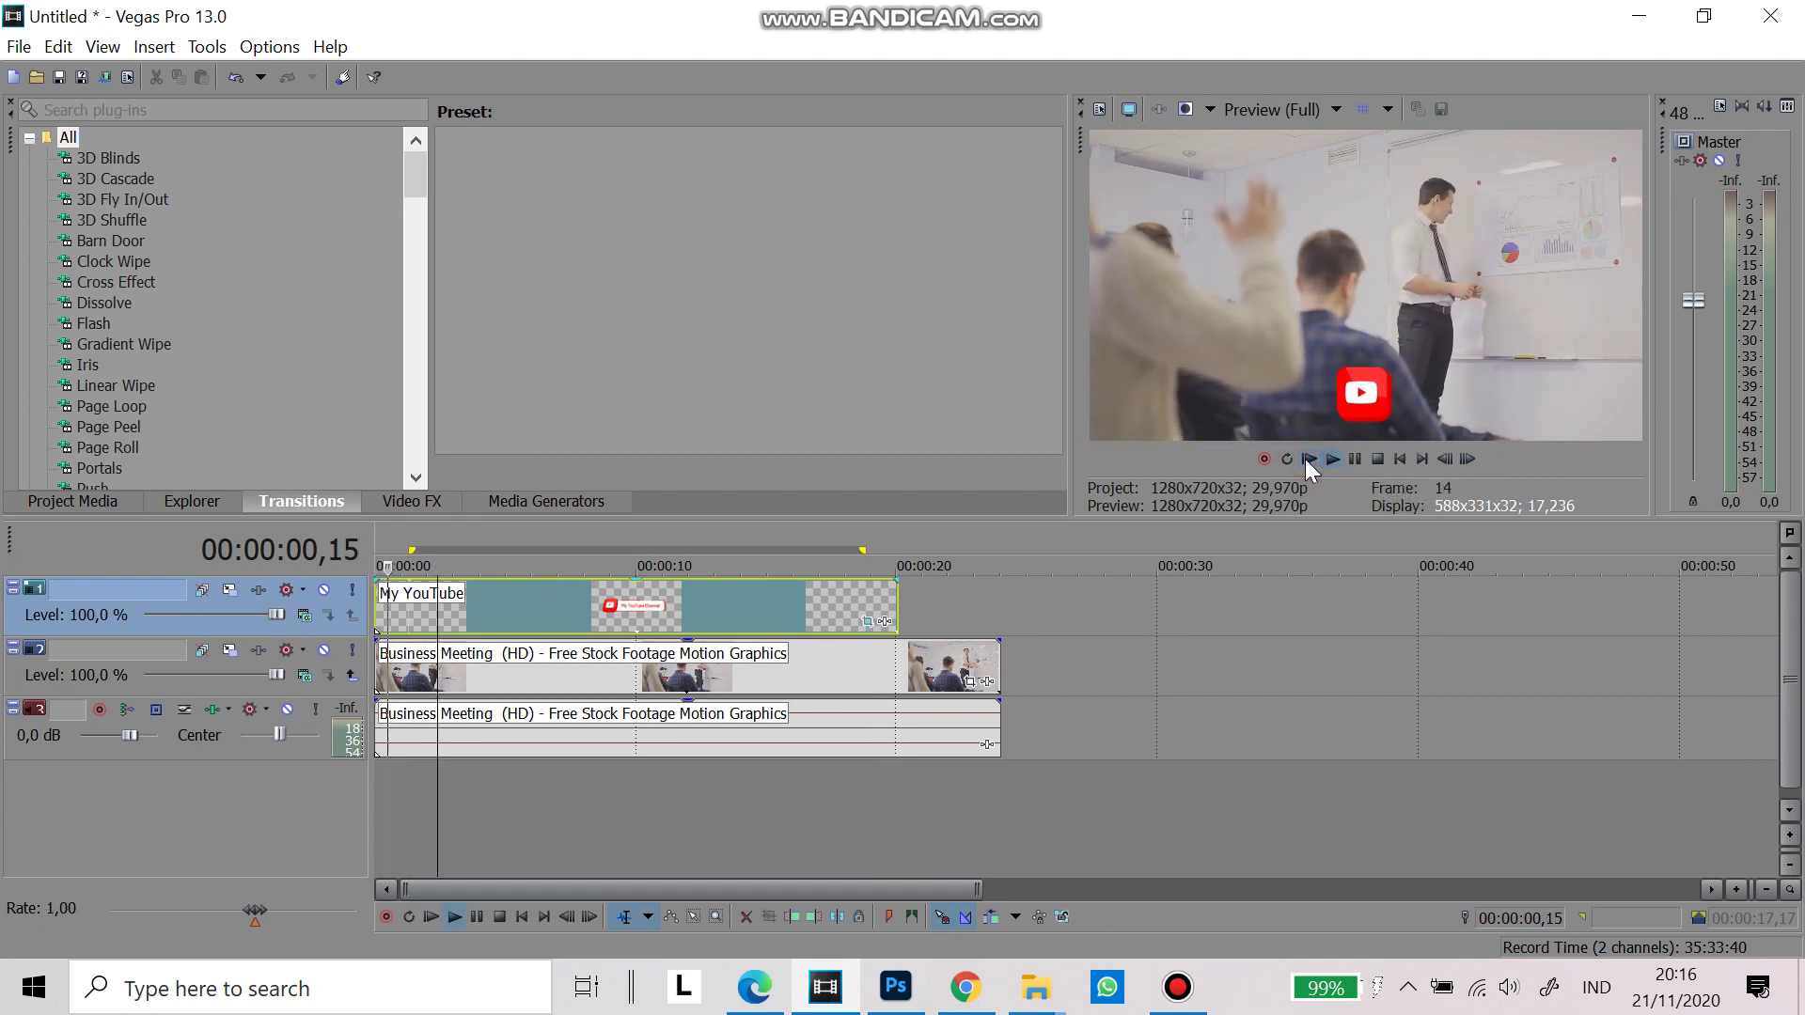